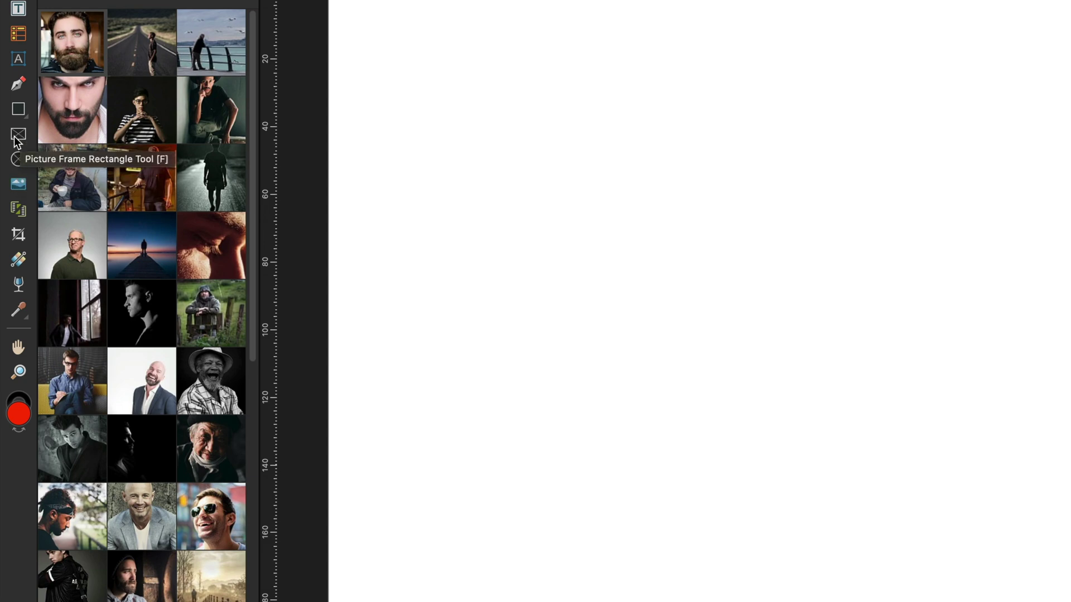
# Draw a rectangular picture frame about 128 mm wide and 104 mm high near the page's upper-left corner
pyautogui.click(18, 134)
pyautogui.moveTo(398, 46); pyautogui.dragTo(830, 396)
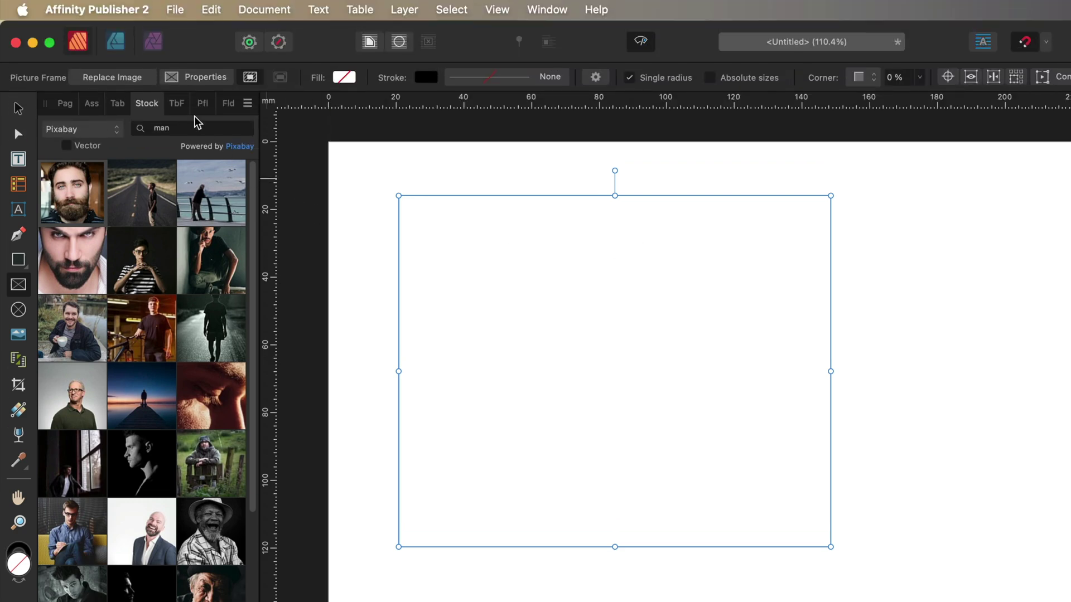
pyautogui.click(176, 10)
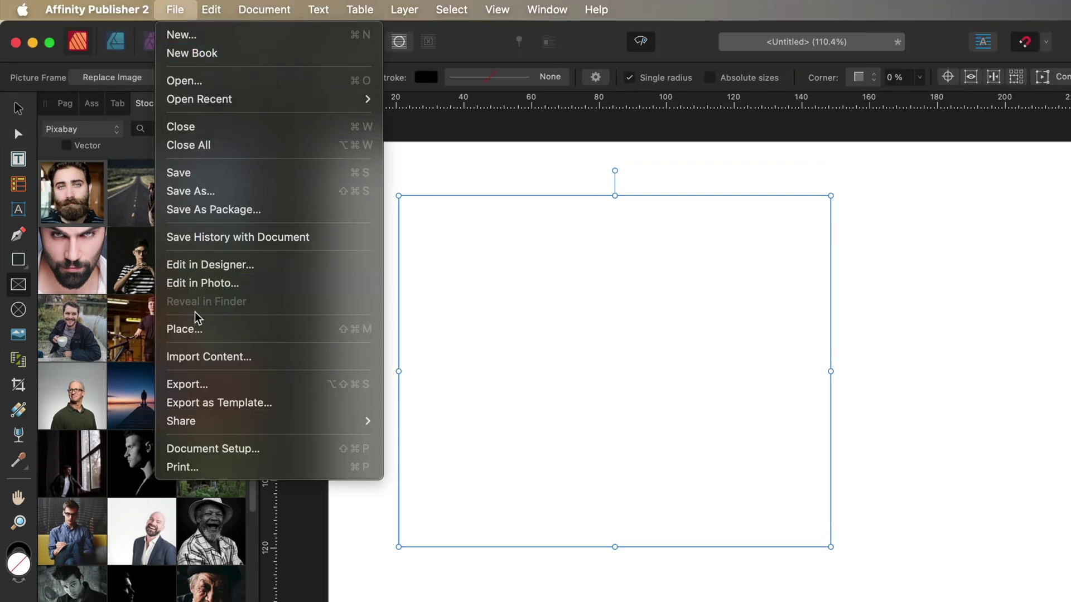
pyautogui.click(217, 333)
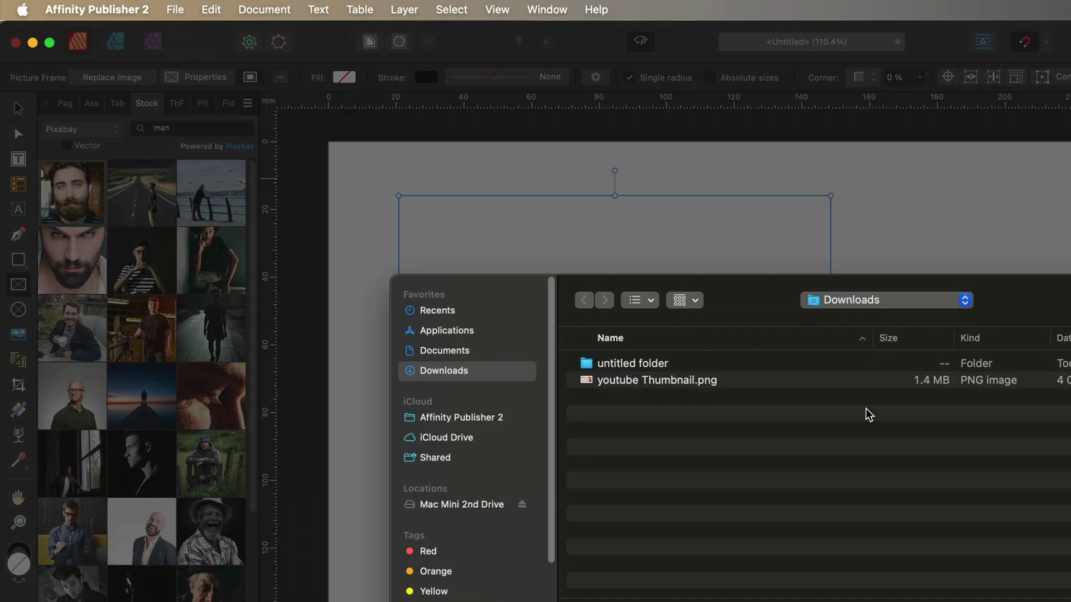
pyautogui.press('Escape')
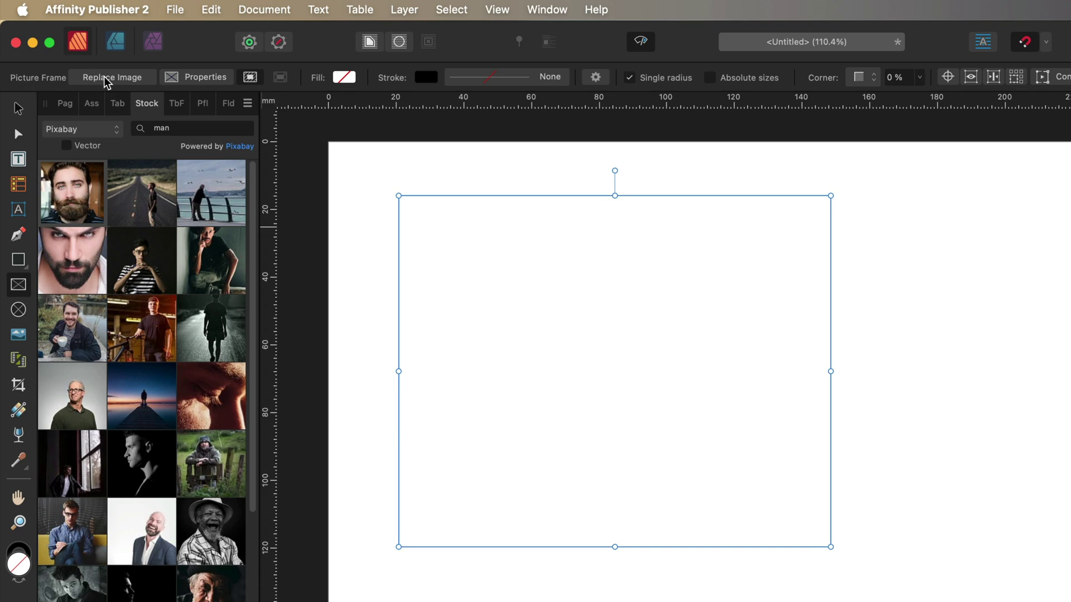
pyautogui.click(120, 81)
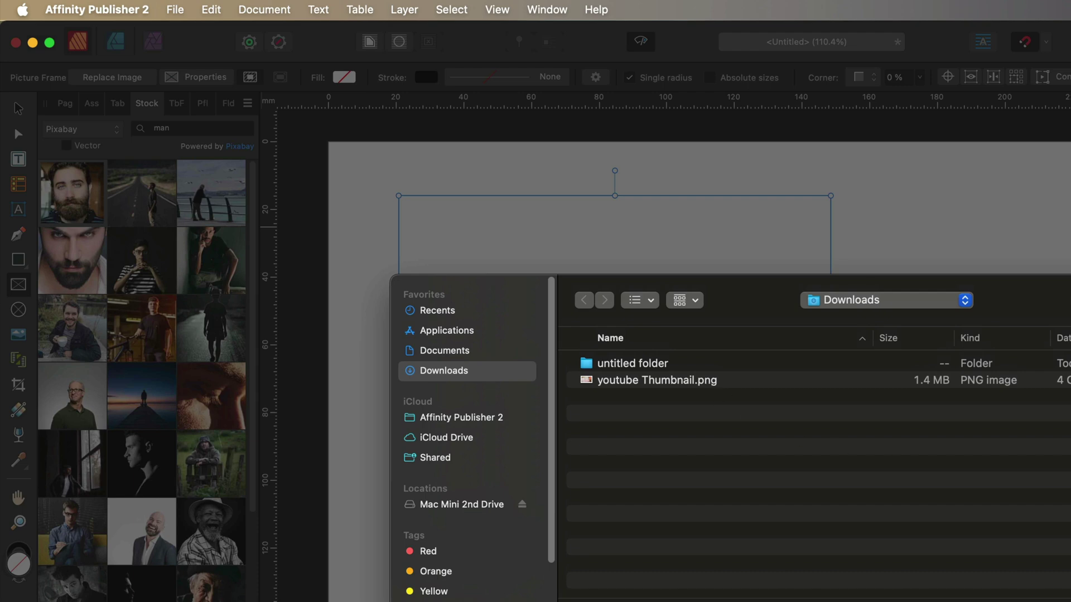
pyautogui.press('Escape')
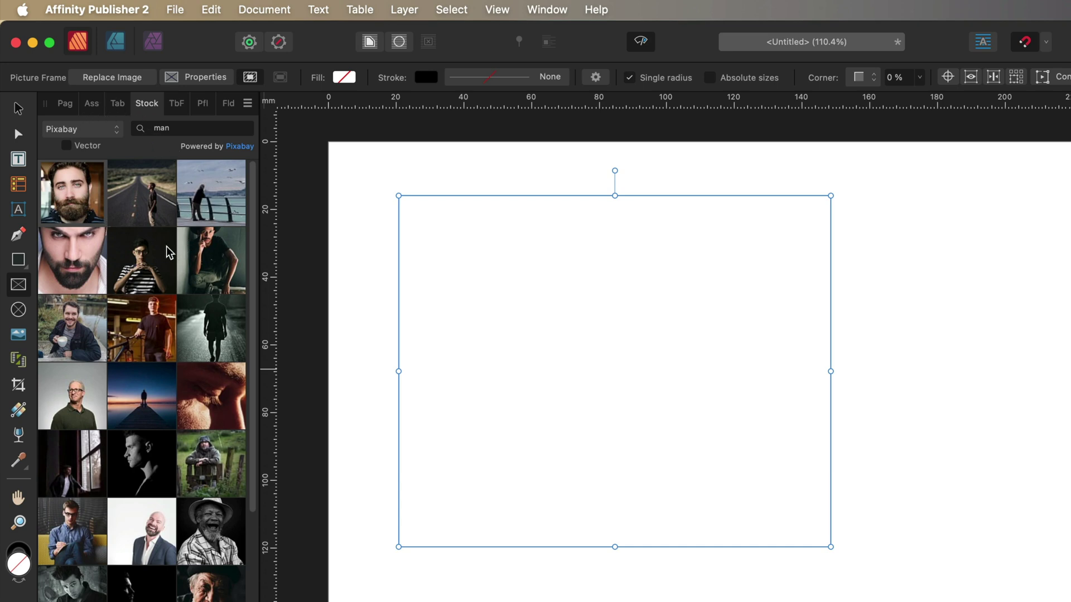
# Fill the picture frame with the stock photo of the bearded man in a dark sweater and scale the photo to 66%
pyautogui.moveTo(68, 192); pyautogui.dragTo(601, 323)
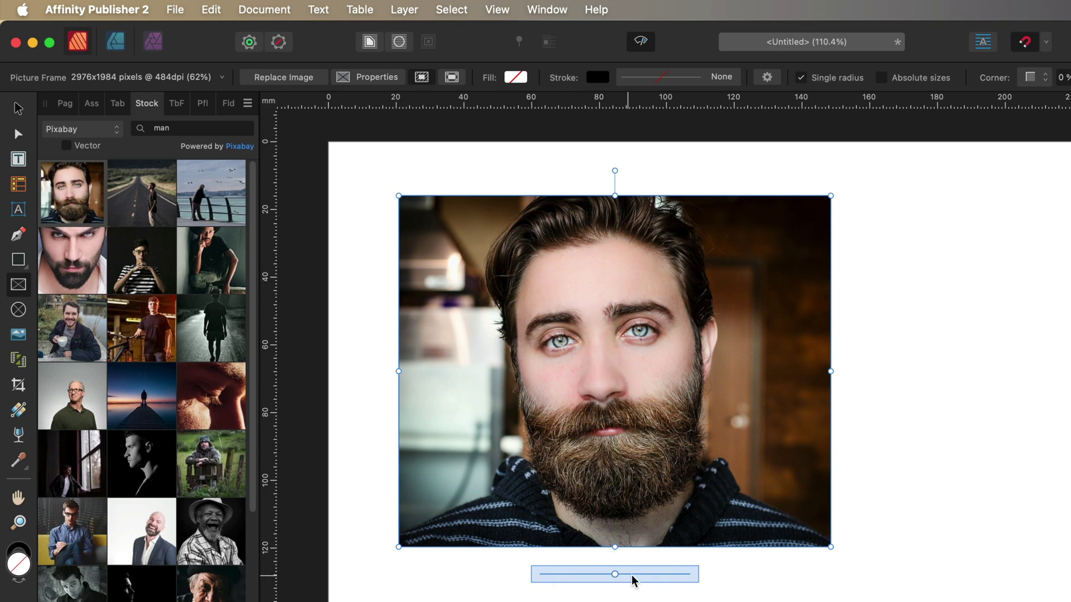
pyautogui.moveTo(614, 576); pyautogui.dragTo(579, 579)
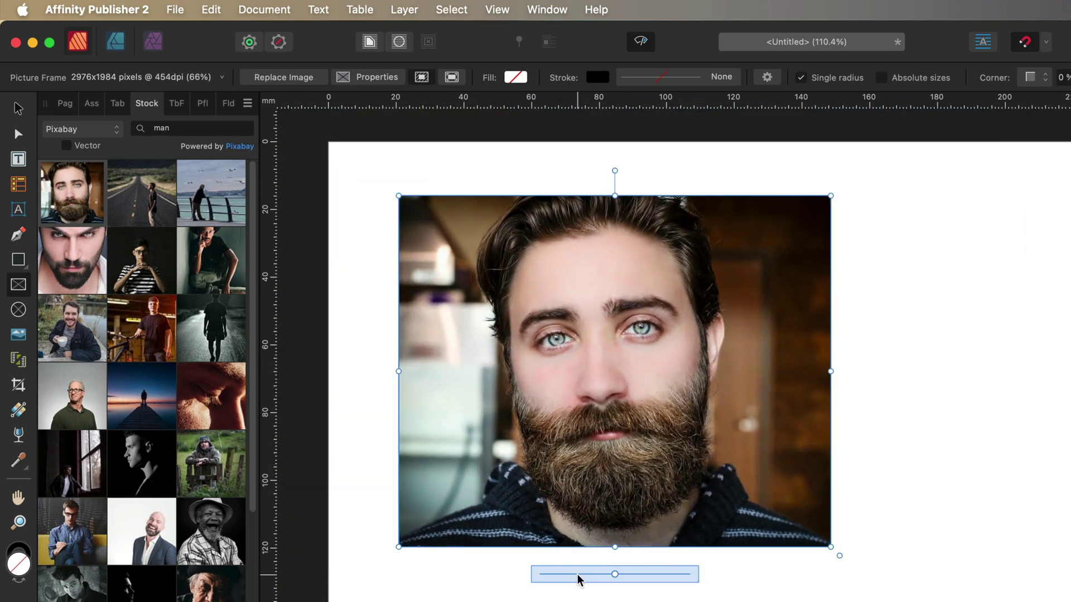
# Pan the photo sideways inside its frame and try rotating it
pyautogui.moveTo(594, 432)
pyautogui.moveTo(622, 374); pyautogui.dragTo(733, 381)
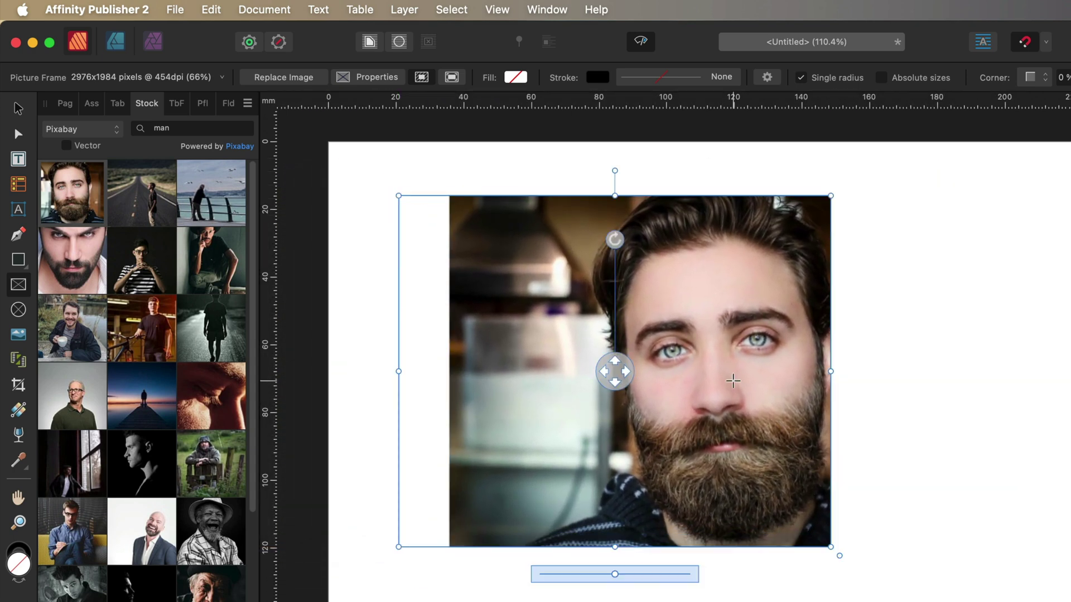
pyautogui.moveTo(615, 240)
pyautogui.mouseDown()
pyautogui.moveTo(549, 257)
pyautogui.moveTo(522, 277)
pyautogui.moveTo(548, 257)
pyautogui.moveTo(613, 245)
pyautogui.moveTo(612, 259)
pyautogui.mouseUp()
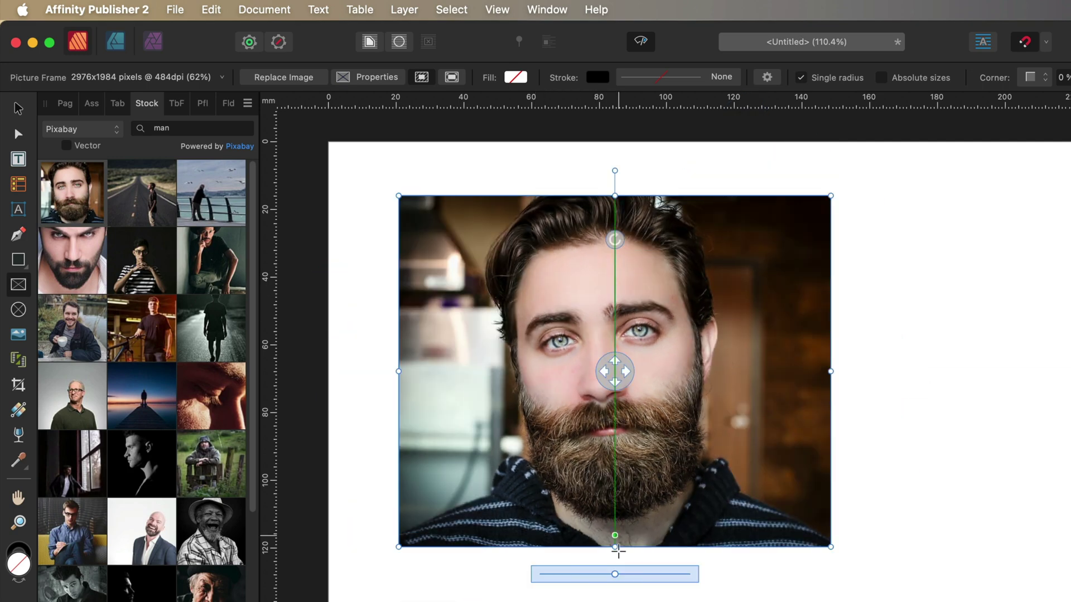
# Scale the framed photo to 100% and shift it down inside the frame, leaving the frame deselected
pyautogui.moveTo(614, 575); pyautogui.dragTo(689, 575)
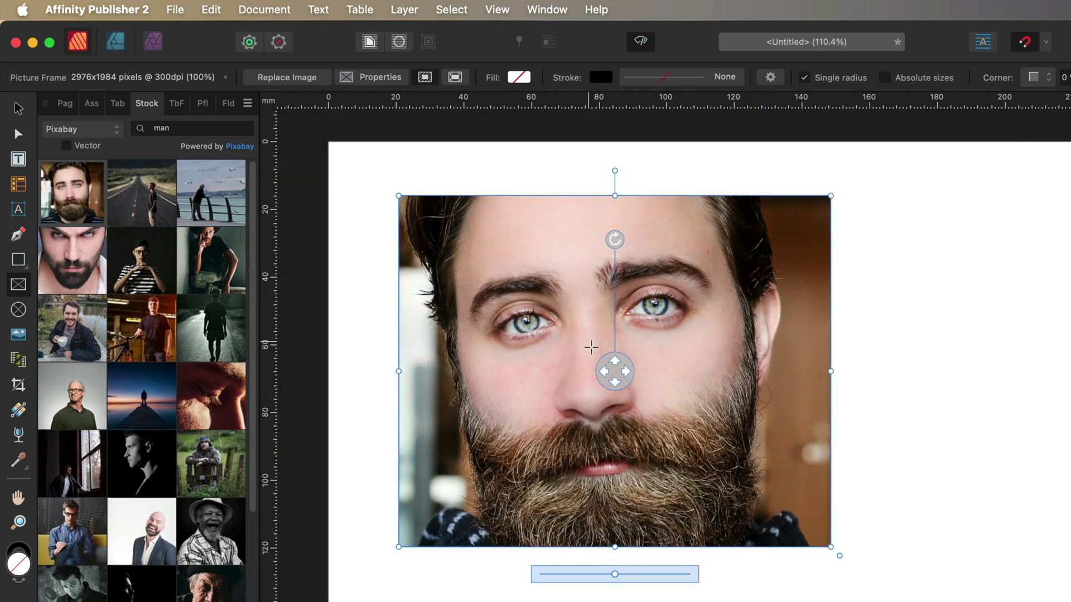
pyautogui.moveTo(619, 378); pyautogui.dragTo(615, 485)
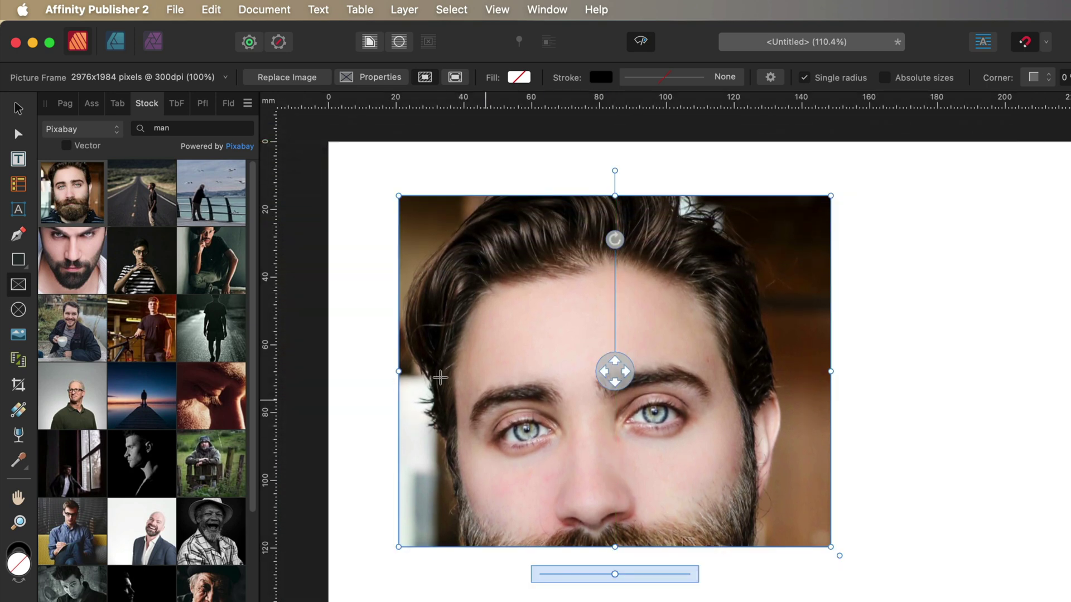
pyautogui.click(510, 153)
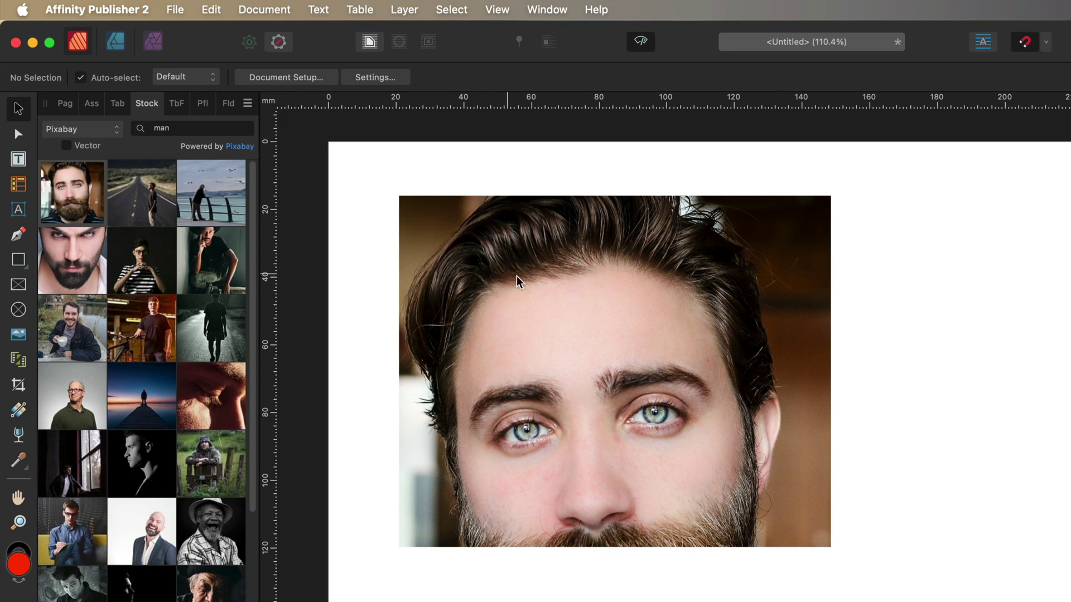
# Scale the framed photo to 70% and move both the photo and its frame upward
pyautogui.click(592, 316)
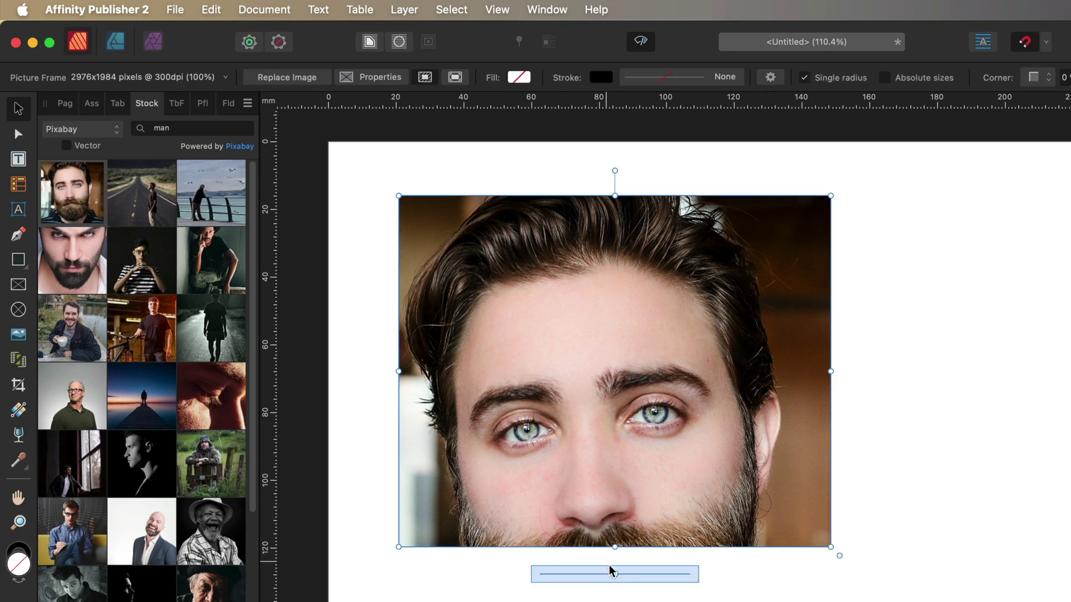
pyautogui.moveTo(615, 575); pyautogui.dragTo(584, 578)
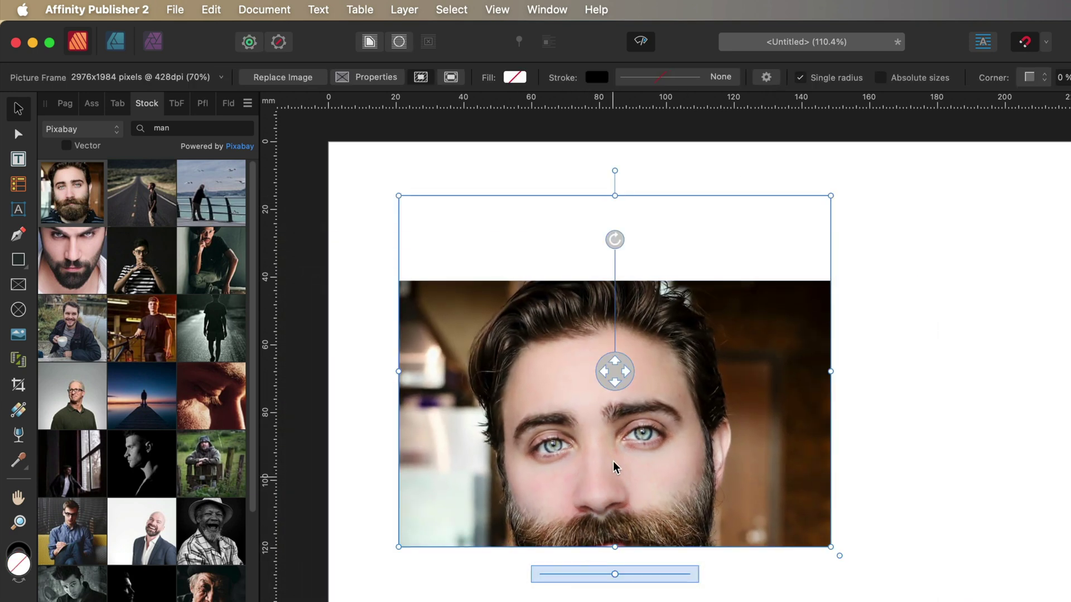
pyautogui.moveTo(617, 466); pyautogui.dragTo(615, 445)
pyautogui.moveTo(615, 333); pyautogui.dragTo(627, 248)
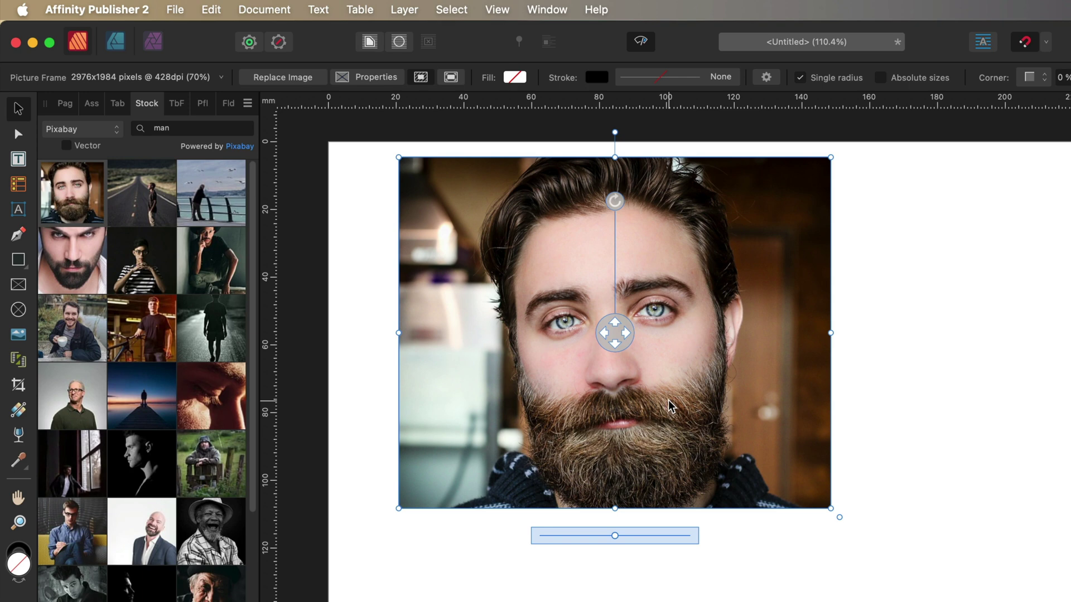
# Replace the framed photo with the stock close-up of the frowning man with a black beard
pyautogui.click(175, 10)
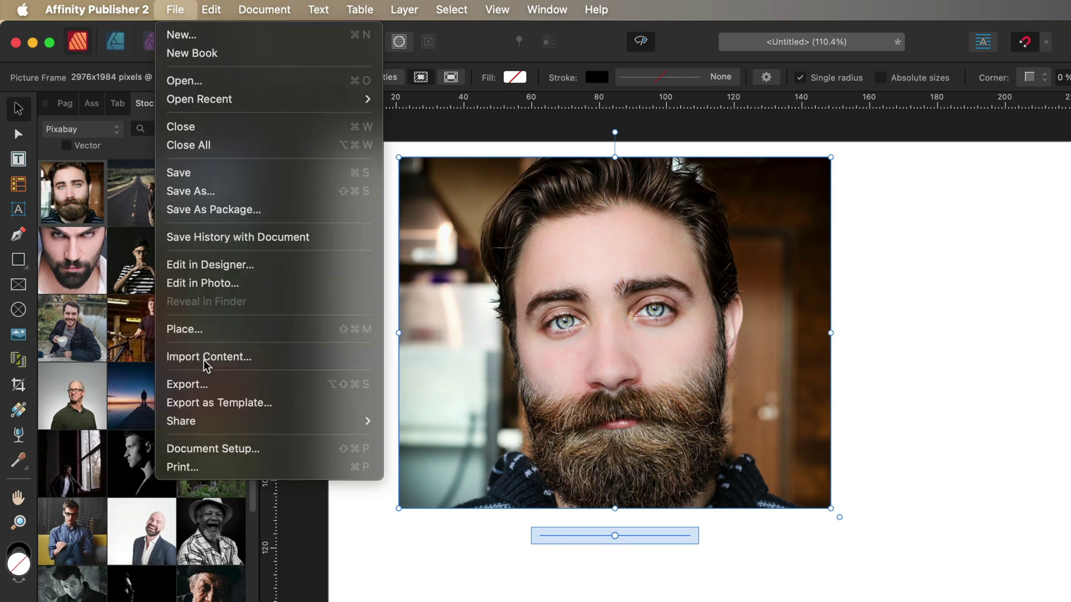
pyautogui.click(164, 8)
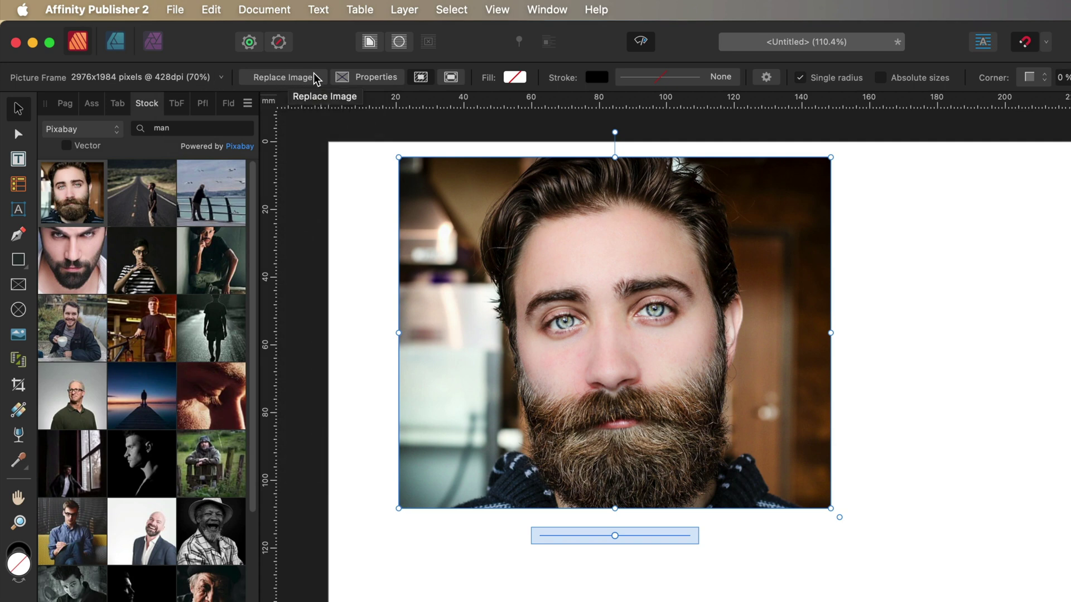
pyautogui.moveTo(74, 256); pyautogui.dragTo(576, 304)
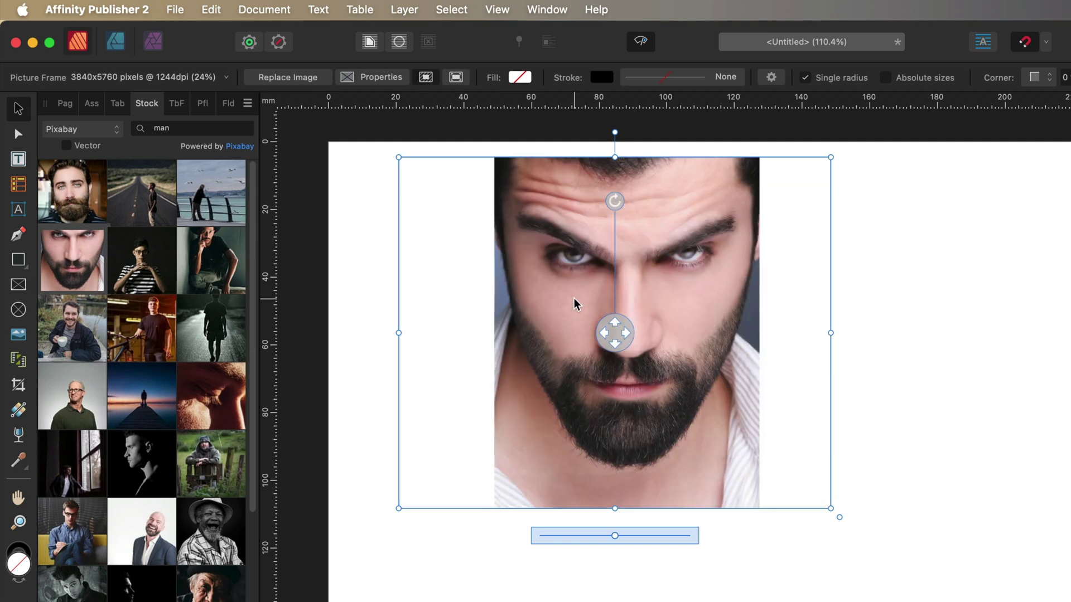
# Draw a circular picture frame about 78 mm wide beside the portrait and fill it with the stock photo of the man in glasses and a green shirt
pyautogui.click(18, 309)
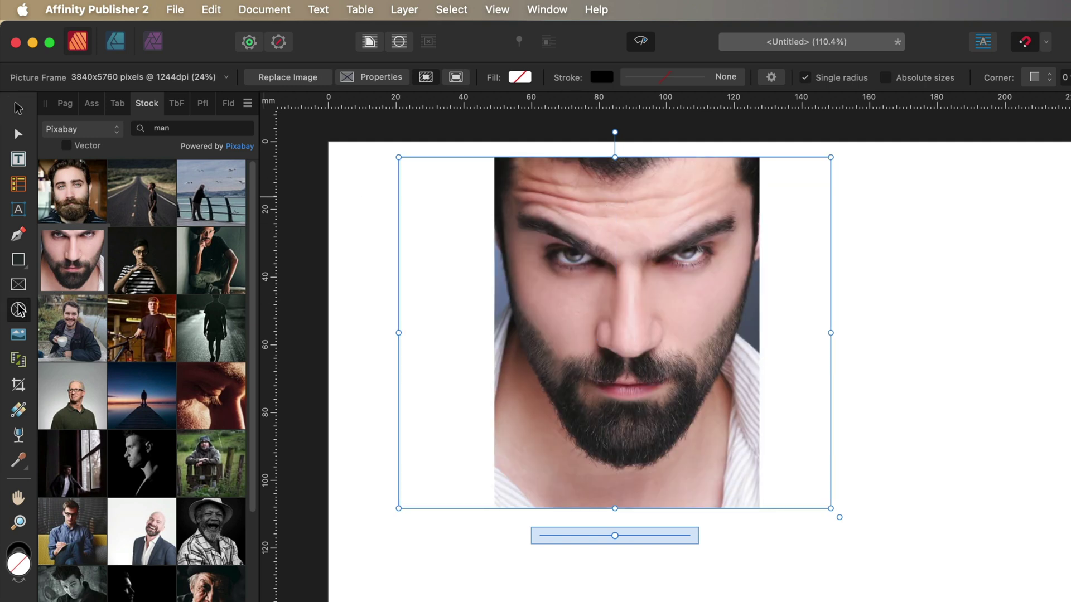
pyautogui.moveTo(880, 243); pyautogui.dragTo(1062, 450)
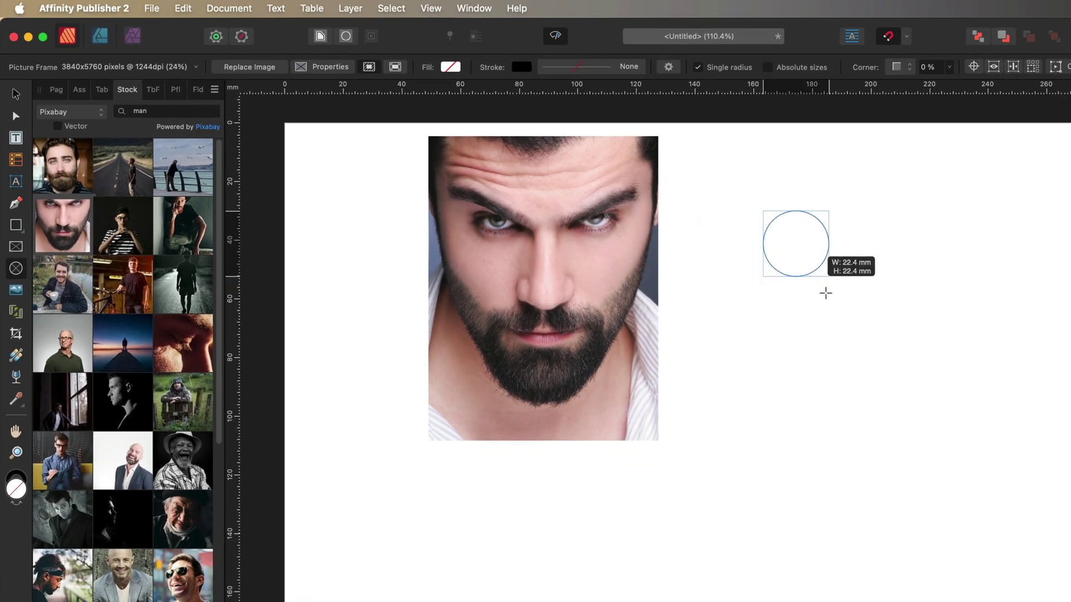
pyautogui.moveTo(921, 391); pyautogui.dragTo(975, 456)
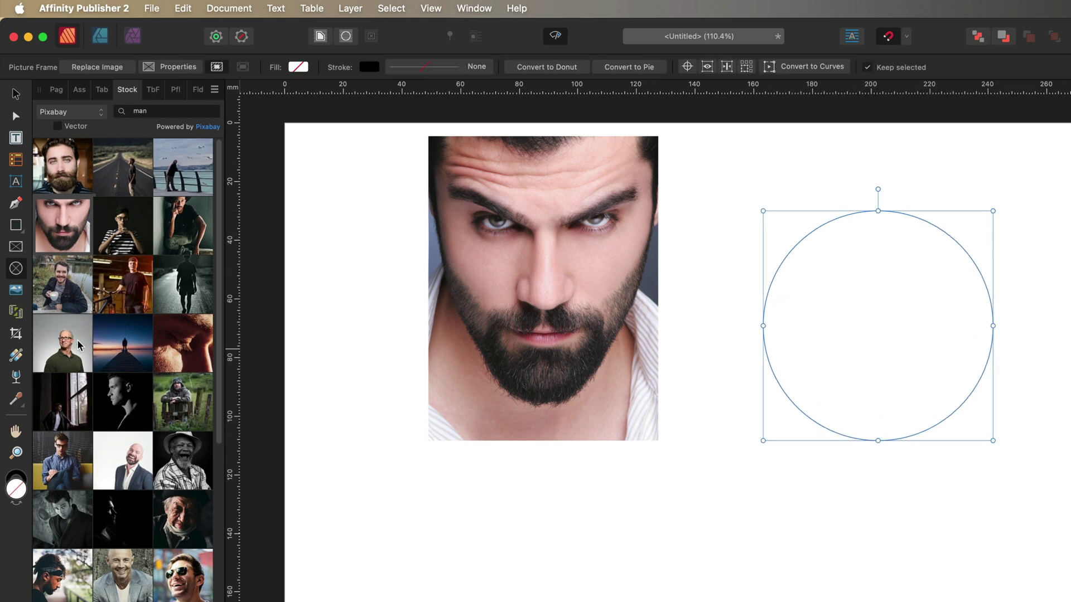
pyautogui.moveTo(67, 347); pyautogui.dragTo(836, 337)
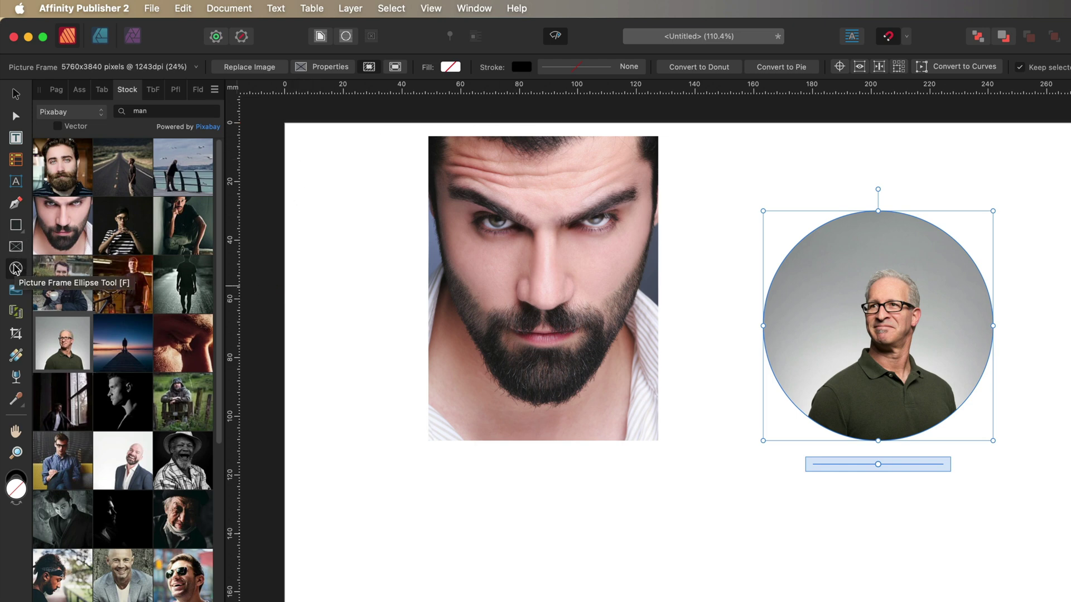
# Delete both picture frames from the page
pyautogui.click(15, 268)
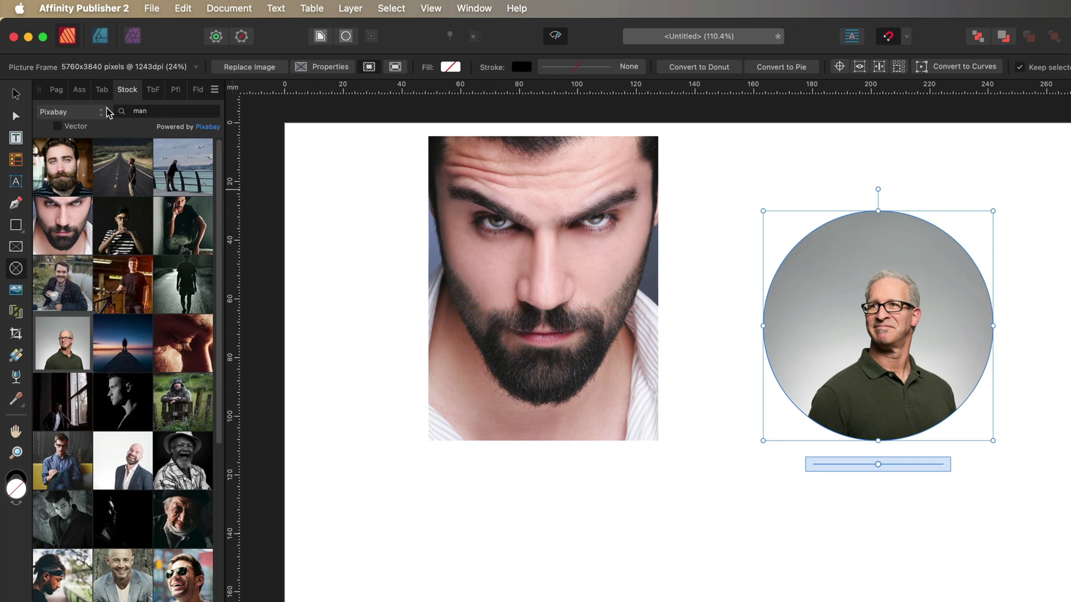
pyautogui.click(16, 95)
pyautogui.moveTo(396, 115); pyautogui.dragTo(1046, 513)
pyautogui.press('Delete')
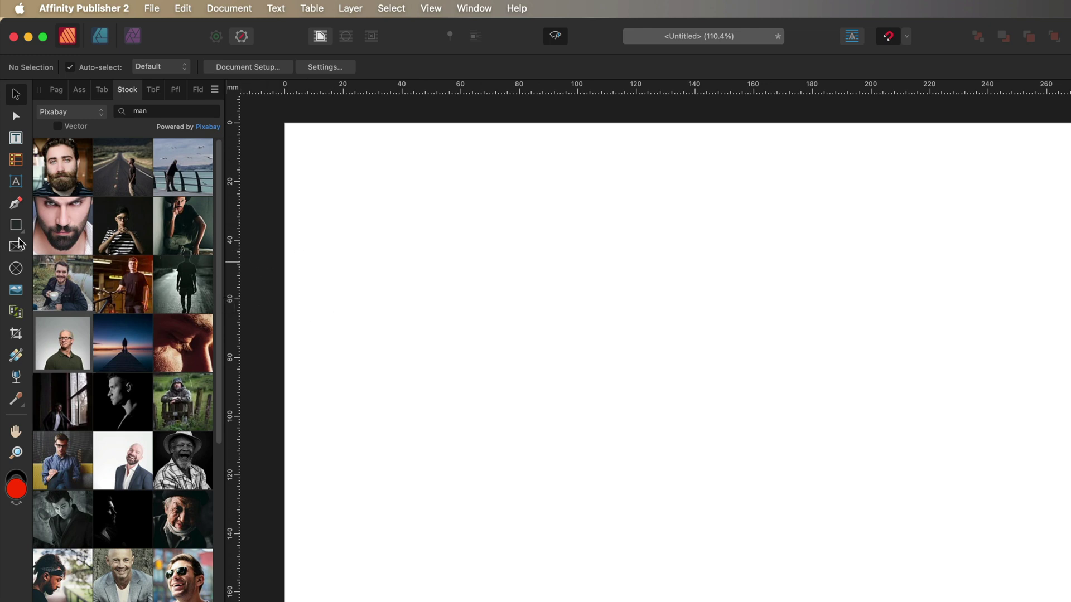
# Draw a five-pointed star about 113 mm wide and clip the stock photo of the smiling man with a cup inside it
pyautogui.click(19, 230)
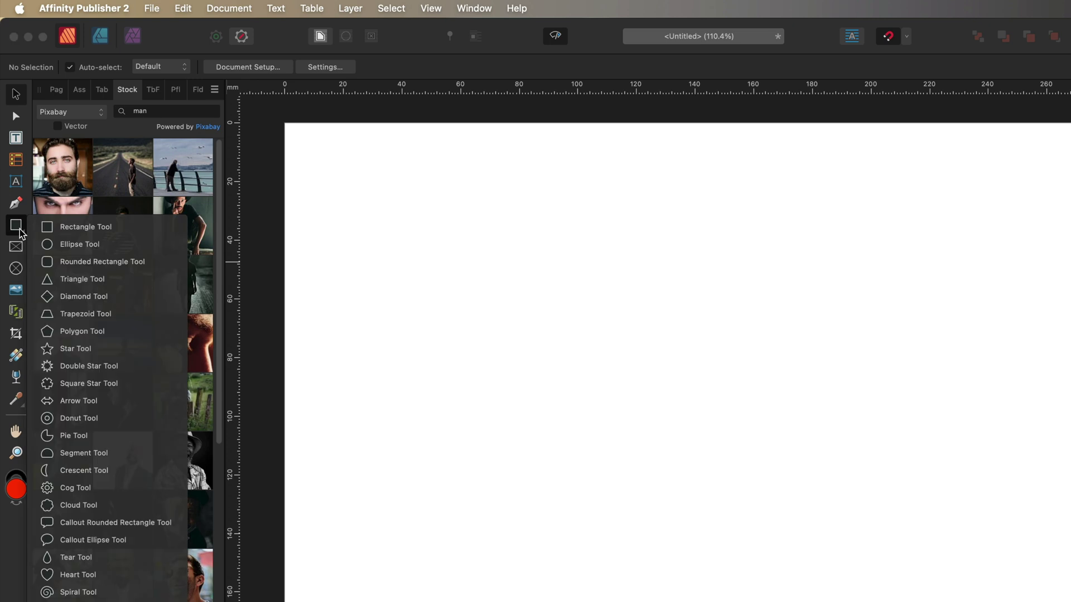
pyautogui.click(83, 349)
pyautogui.moveTo(460, 207)
pyautogui.mouseDown()
pyautogui.moveTo(734, 599)
pyautogui.moveTo(593, 494)
pyautogui.mouseUp()
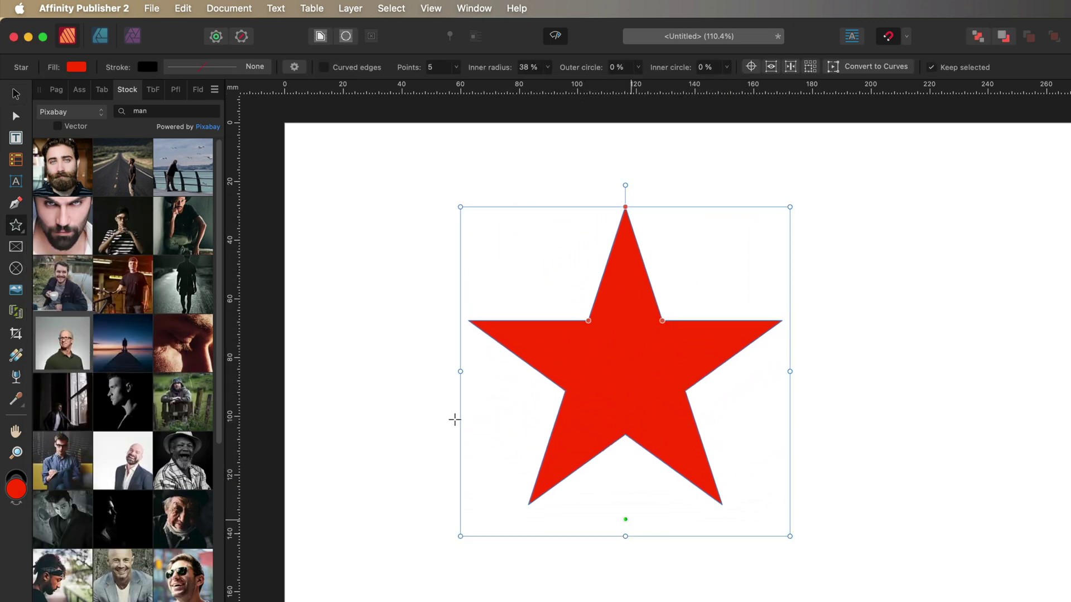
pyautogui.moveTo(77, 289); pyautogui.dragTo(460, 353)
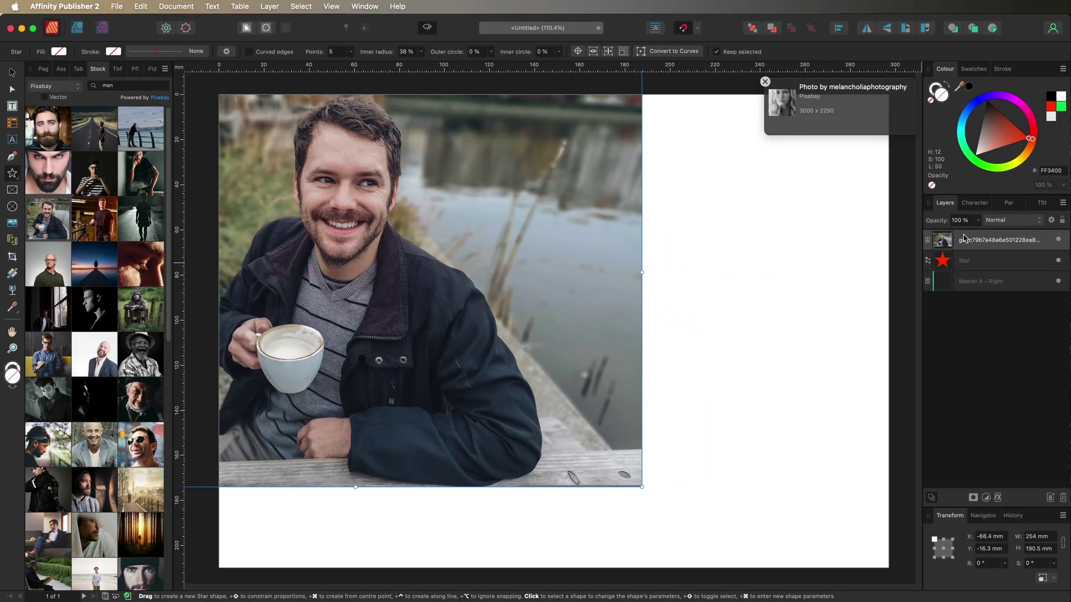
pyautogui.moveTo(942, 239); pyautogui.dragTo(985, 265)
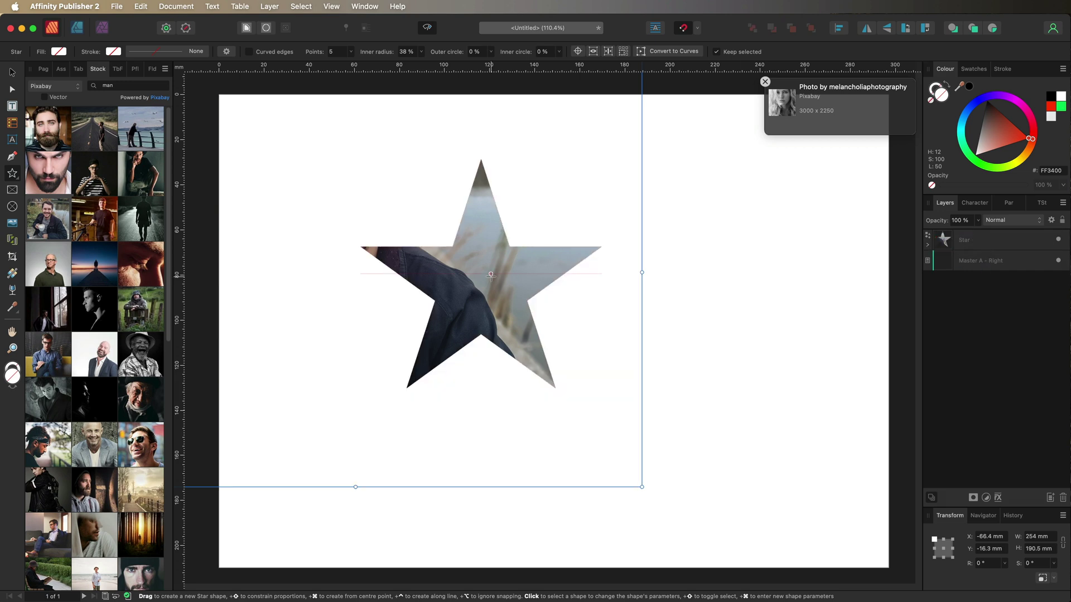
# Scale down and reposition the photo to show the face inside the star, and move the star to about X 7 mm, Y 6 mm
pyautogui.click(13, 74)
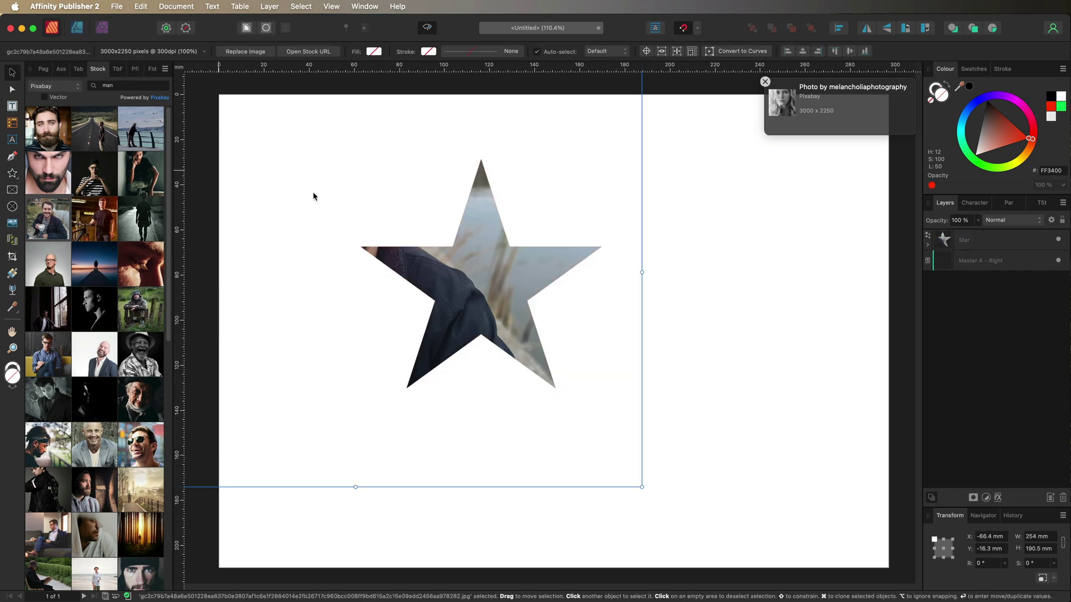
pyautogui.moveTo(443, 252); pyautogui.dragTo(585, 331)
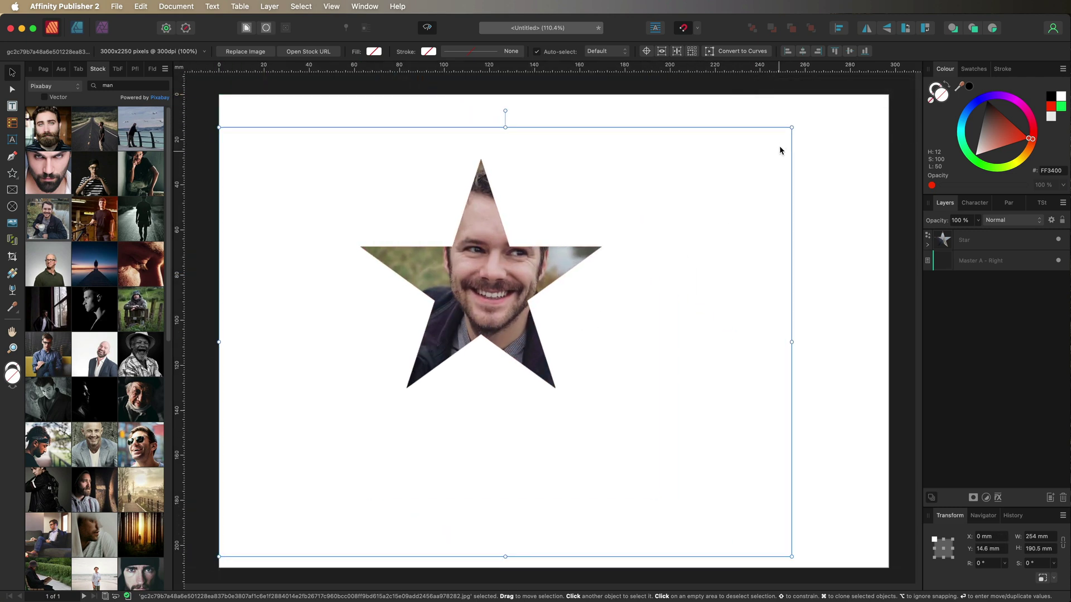
pyautogui.moveTo(785, 138); pyautogui.dragTo(606, 266)
pyautogui.moveTo(603, 322); pyautogui.dragTo(602, 244)
pyautogui.click(706, 342)
pyautogui.moveTo(485, 304); pyautogui.dragTo(365, 265)
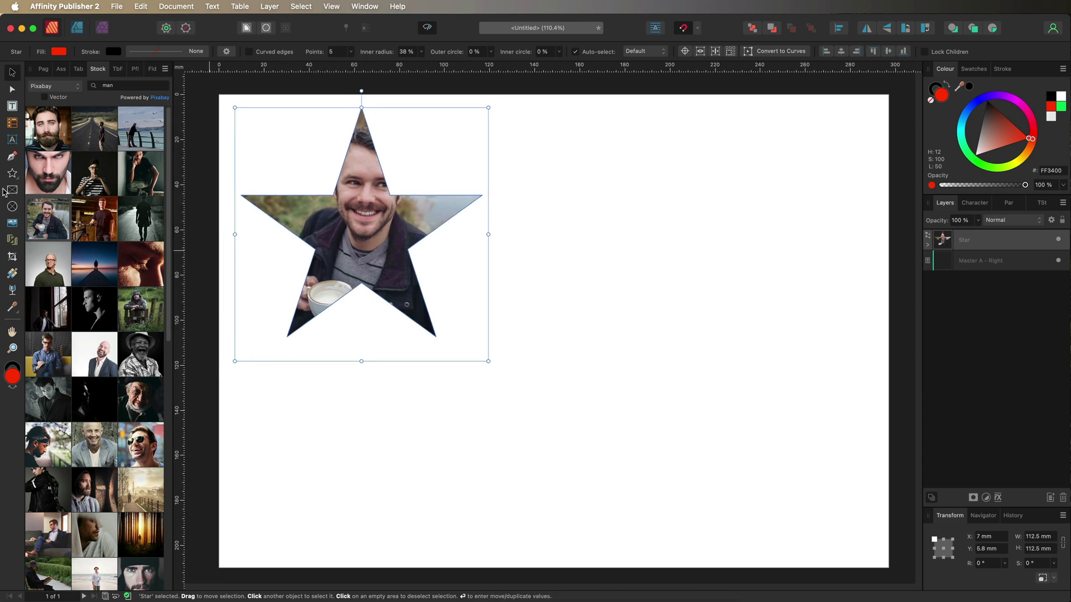
# Draw a cog about 82 mm wide to the right of the star and clip the stock photo of the laughing man in a hat inside it
pyautogui.click(12, 173)
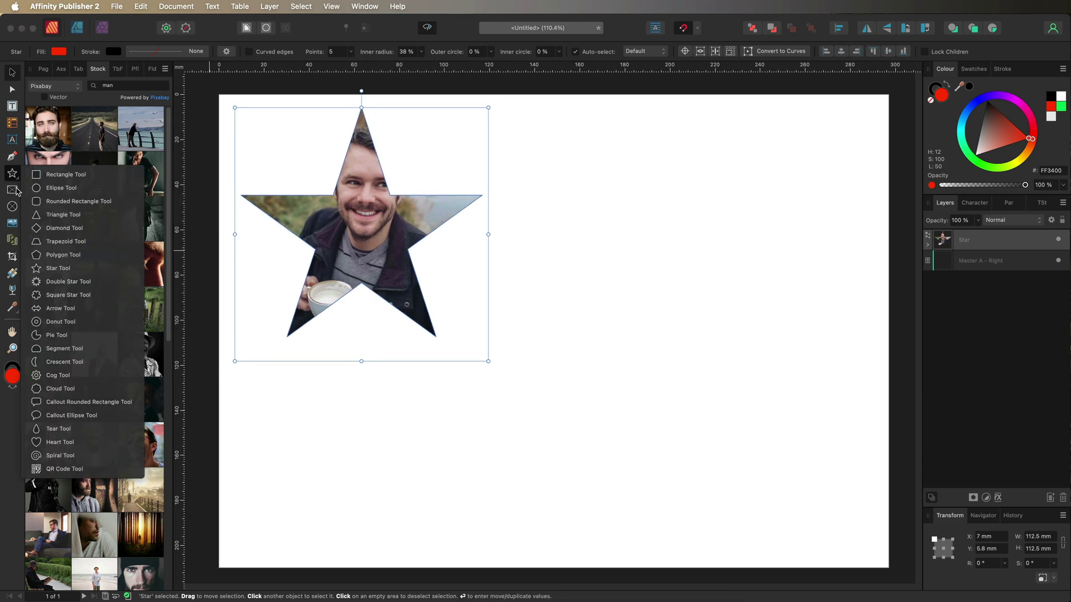
pyautogui.click(58, 375)
pyautogui.moveTo(558, 223); pyautogui.dragTo(742, 407)
pyautogui.moveTo(139, 352); pyautogui.dragTo(625, 318)
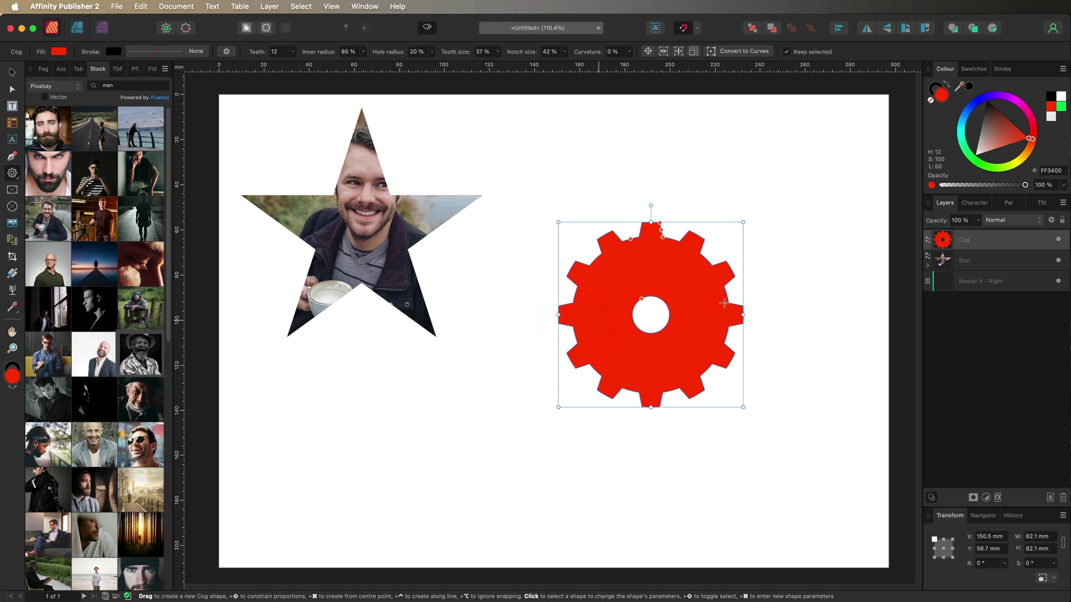
pyautogui.moveTo(955, 251); pyautogui.dragTo(977, 266)
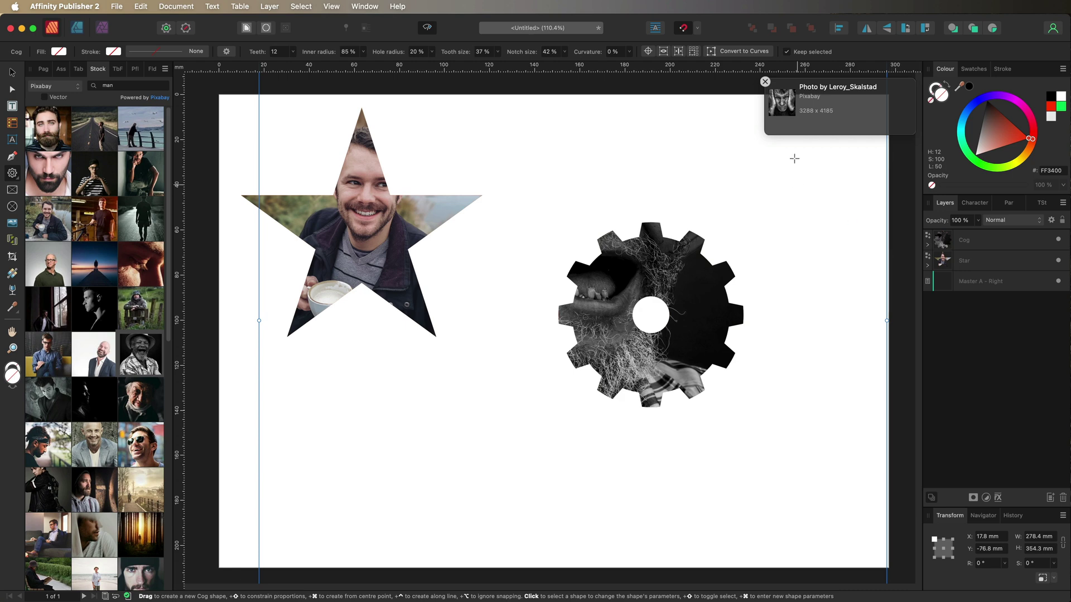
# Scale the photo inside the cog down to about 93 mm wide and position it so the man's face and hat fill the cog
pyautogui.click(765, 82)
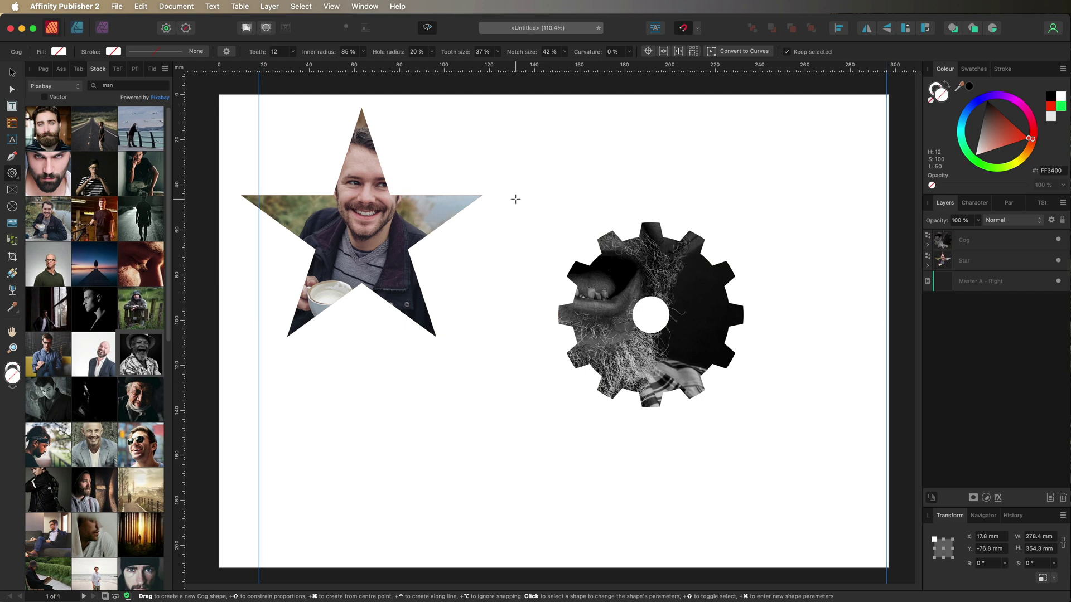
pyautogui.press('super+minus')
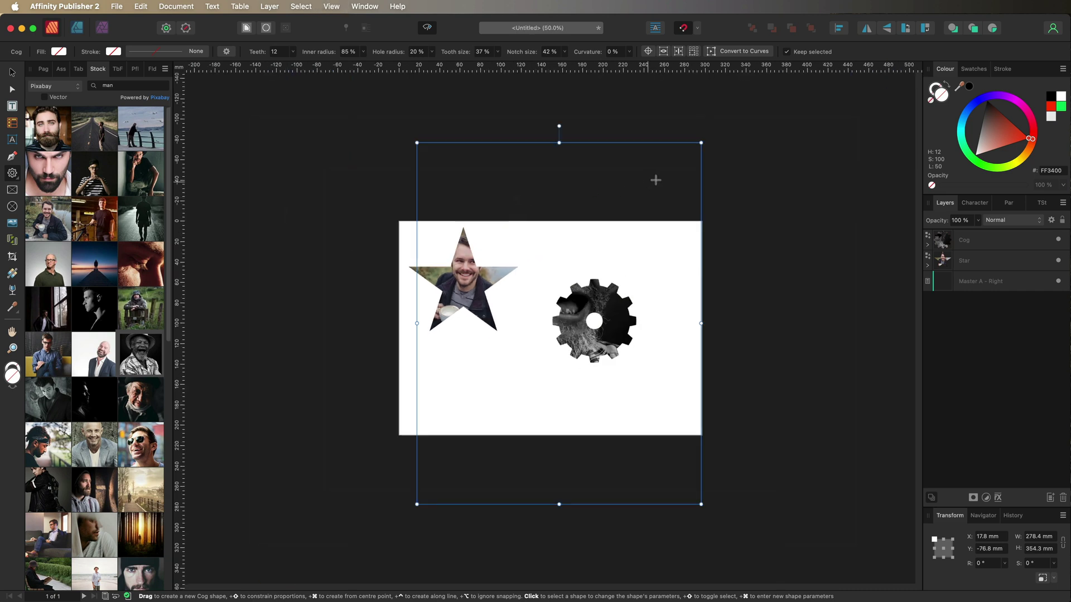
pyautogui.press('v')
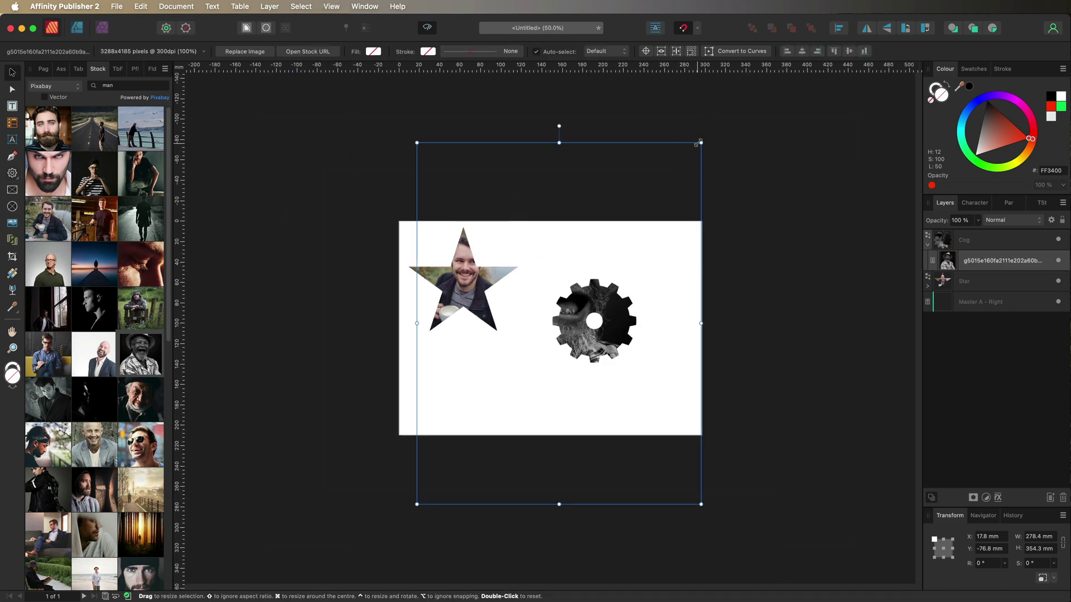
pyautogui.moveTo(700, 144); pyautogui.dragTo(537, 348)
pyautogui.moveTo(494, 400); pyautogui.dragTo(615, 309)
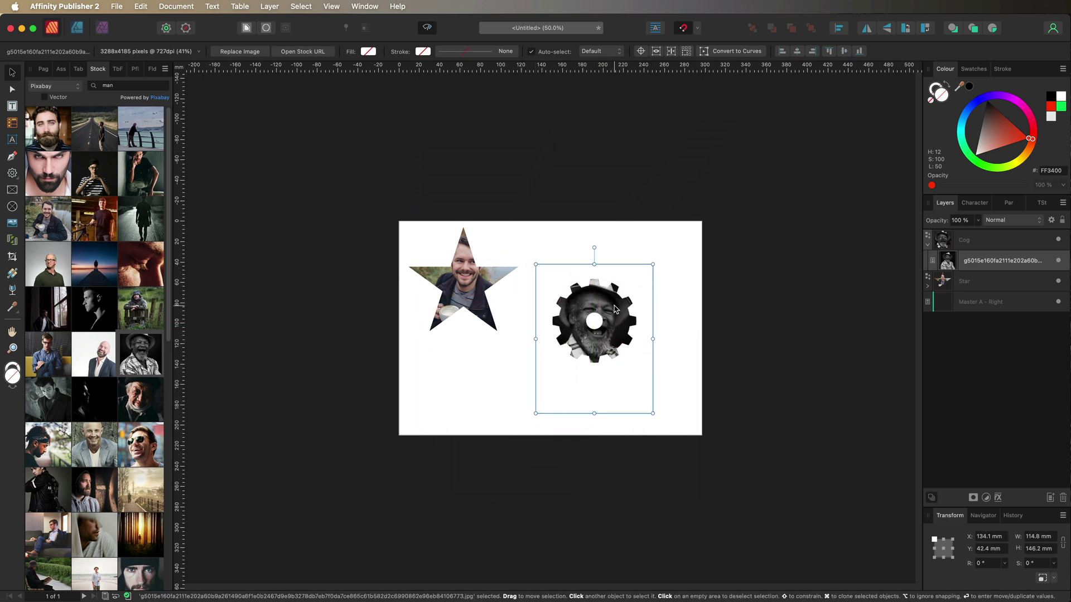
pyautogui.press('super+0')
pyautogui.moveTo(780, 190); pyautogui.dragTo(729, 253)
pyautogui.moveTo(676, 283); pyautogui.dragTo(708, 239)
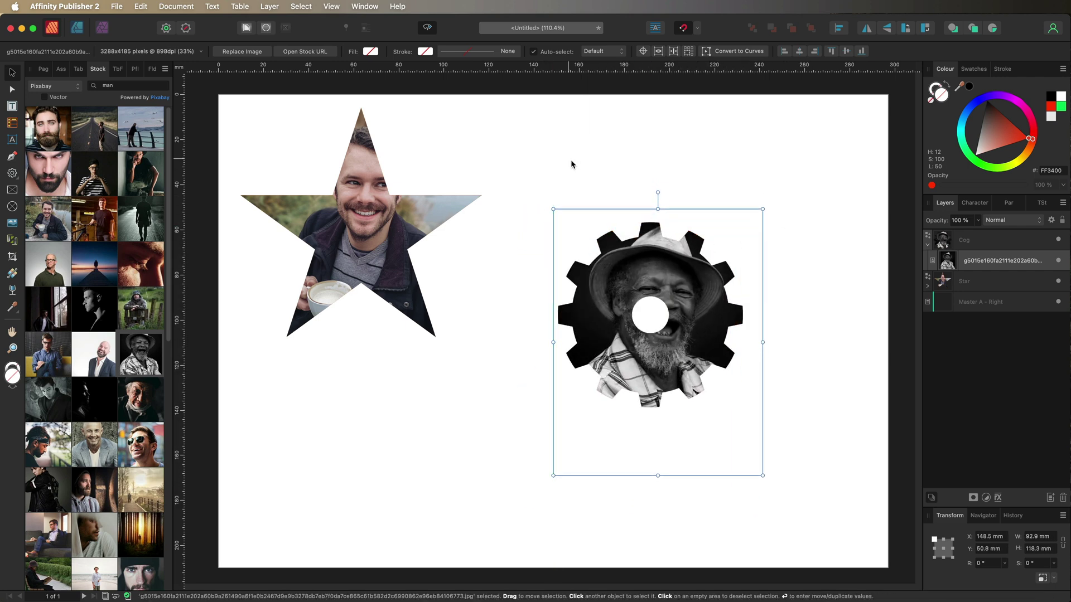
# Expand the star's layer to show its nested photo, and delete both the star and the cog from the page
pyautogui.click(928, 289)
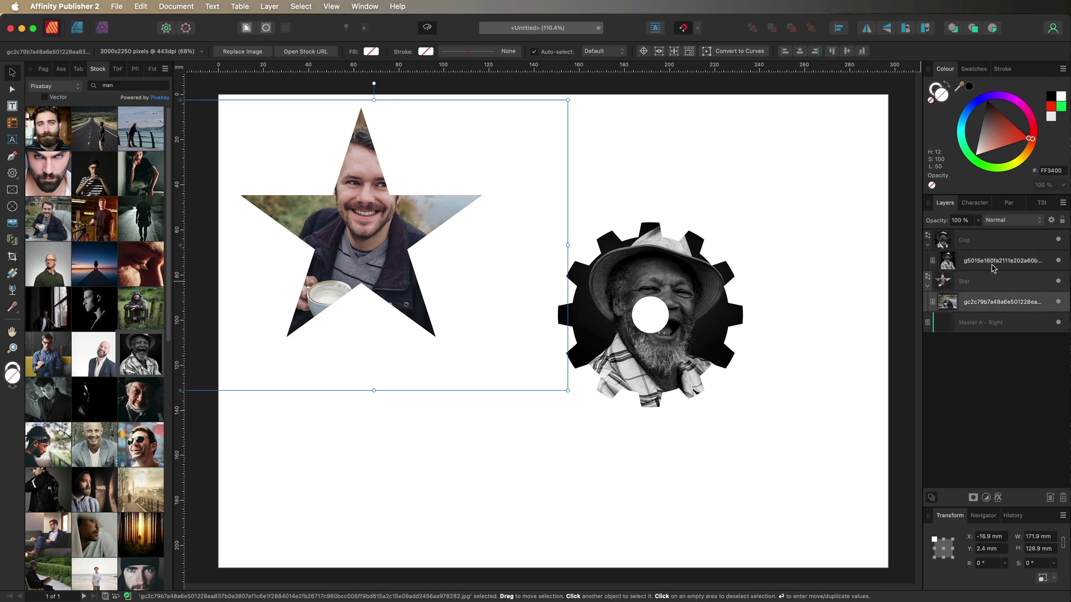
pyautogui.click(996, 300)
pyautogui.click(486, 79)
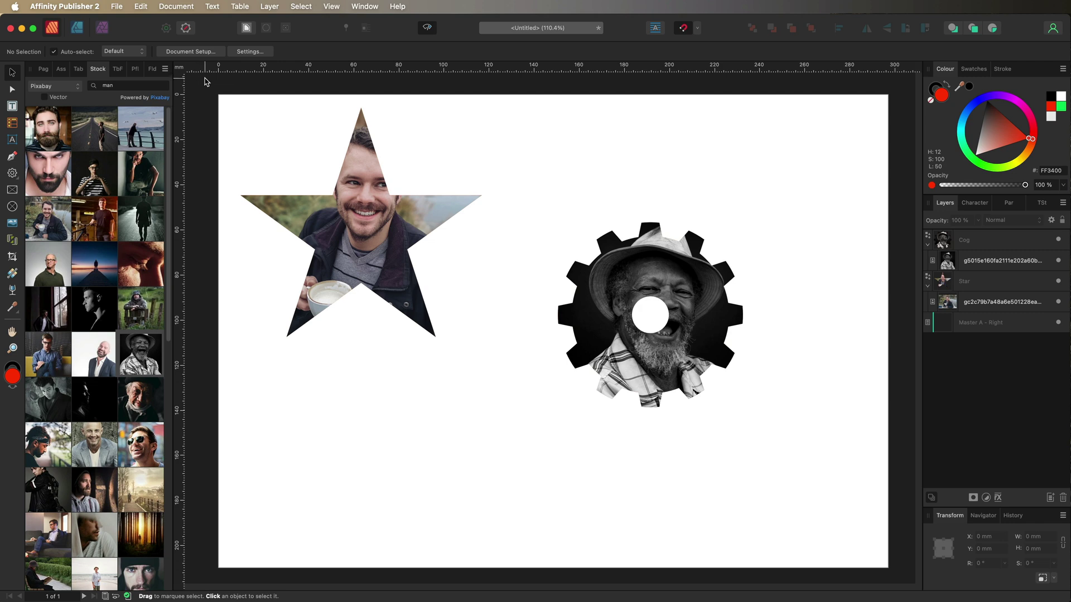
pyautogui.moveTo(204, 81); pyautogui.dragTo(819, 490)
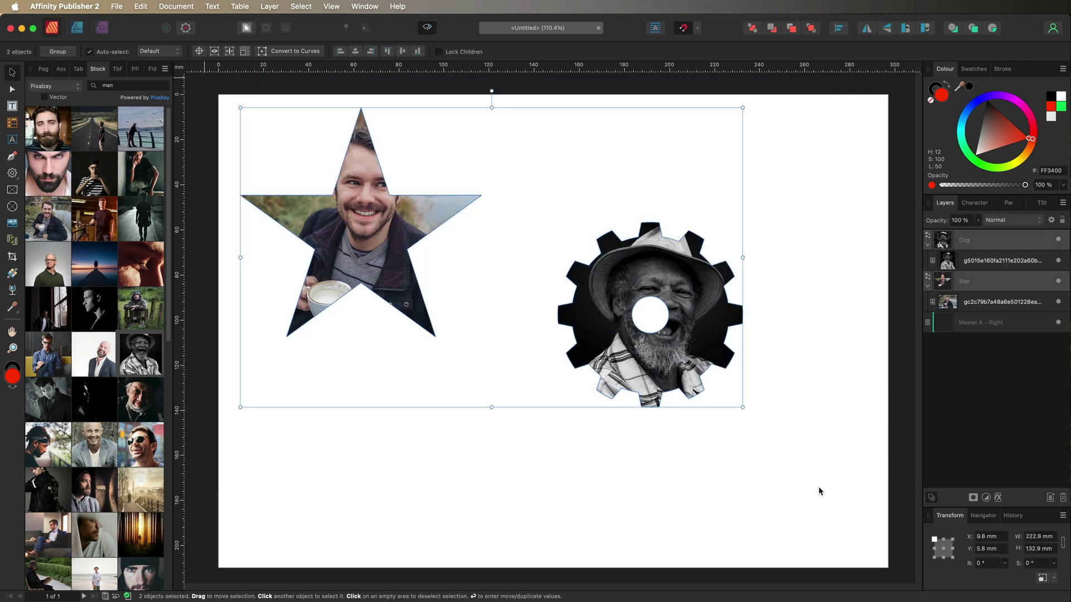
pyautogui.press('Delete')
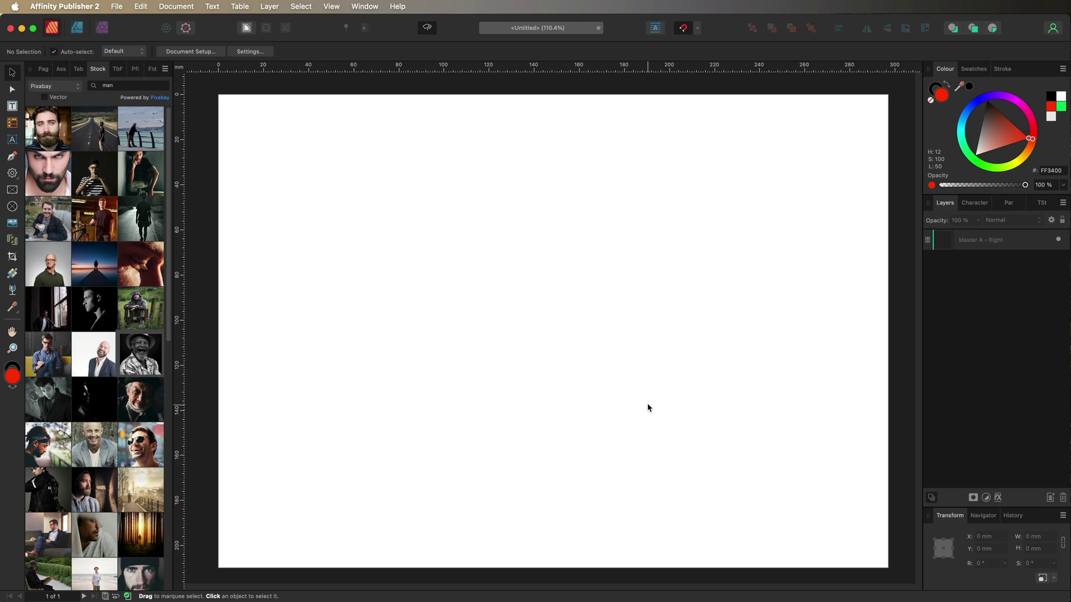
# Draw a red five-sided square star about 140 mm wide in the middle of the page
pyautogui.click(16, 176)
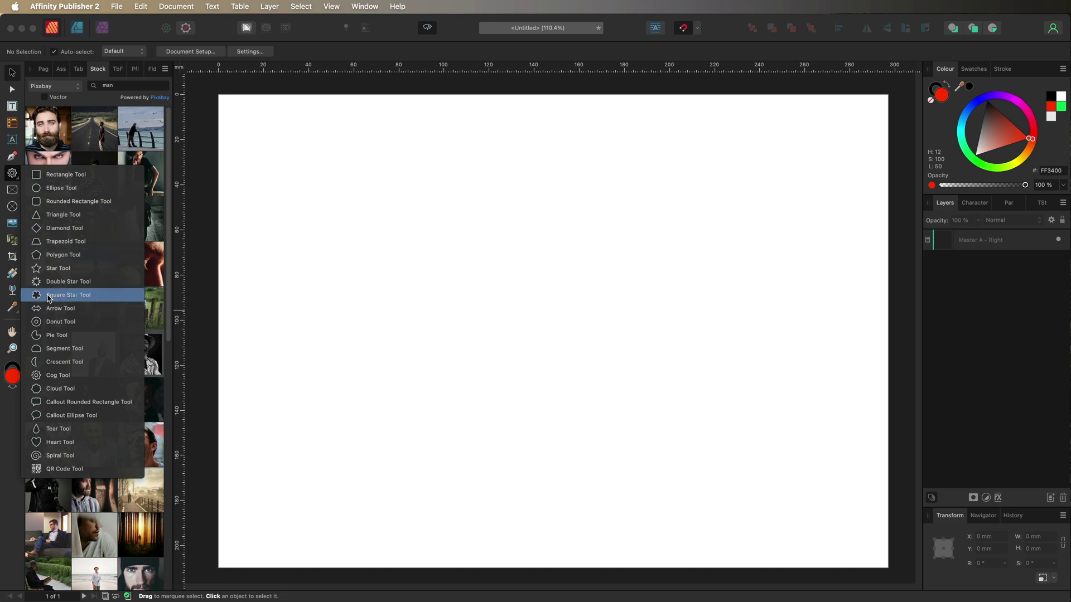
pyautogui.click(86, 298)
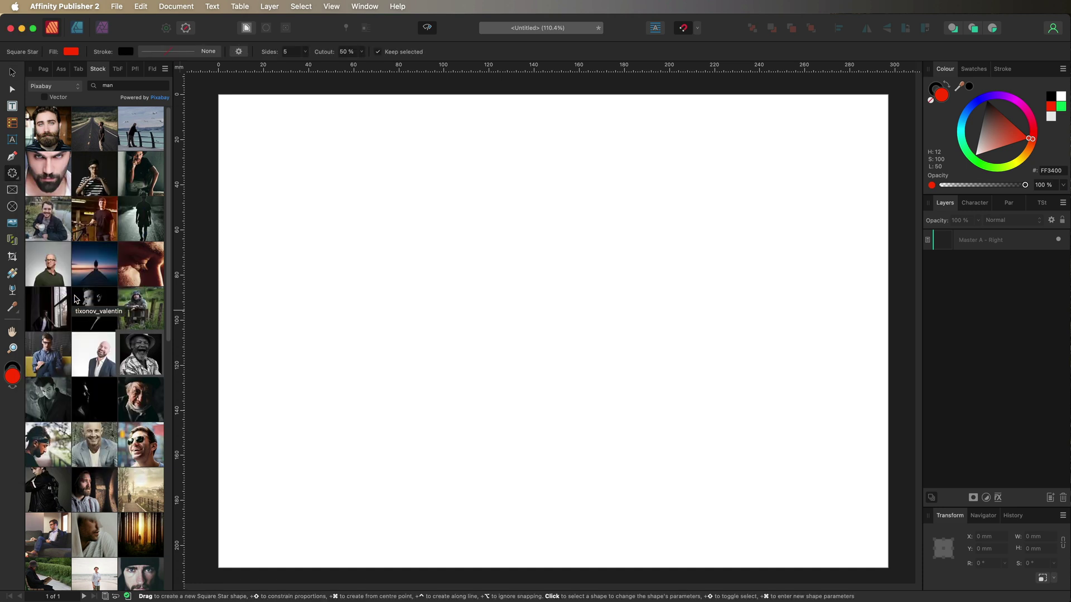
pyautogui.moveTo(374, 167); pyautogui.dragTo(690, 480)
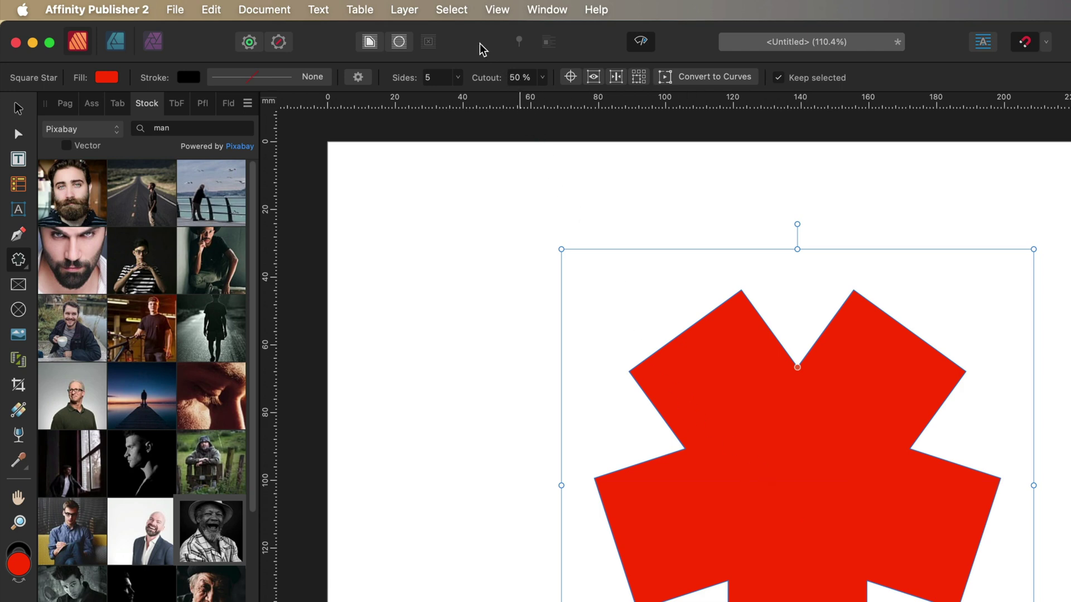
# Convert the square star to a picture frame and try the bearded man's stock photo before replacing it with the smiling man with a cup
pyautogui.click(413, 10)
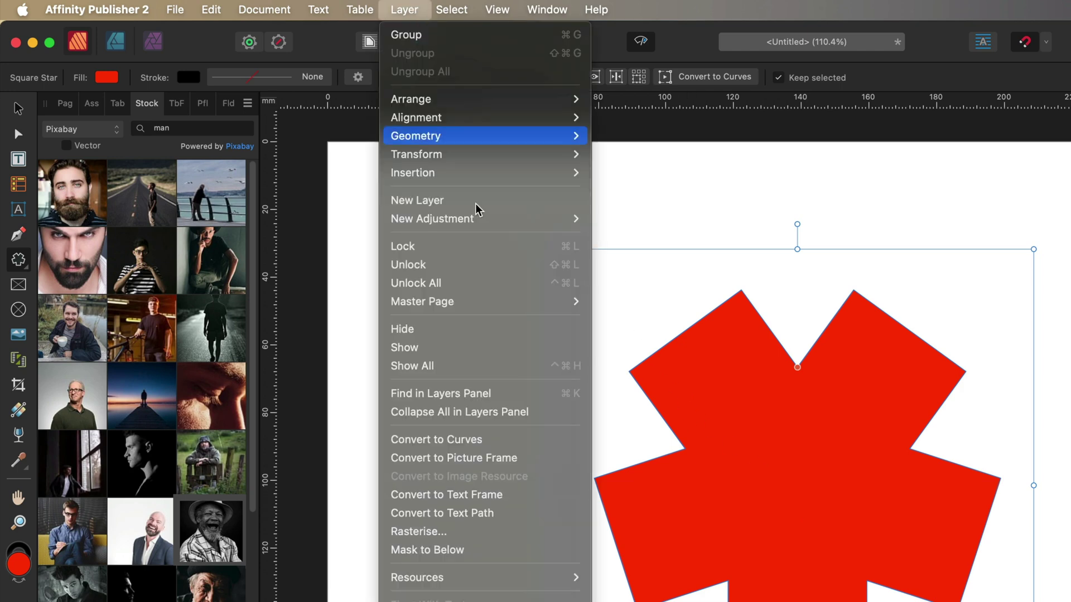
pyautogui.click(490, 458)
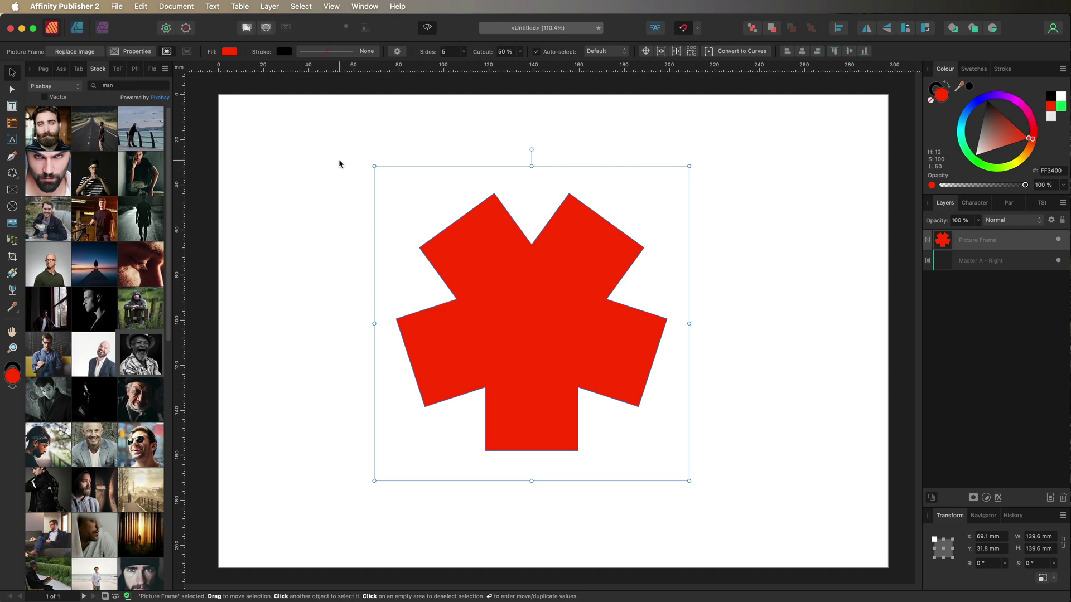
pyautogui.moveTo(50, 128); pyautogui.dragTo(538, 324)
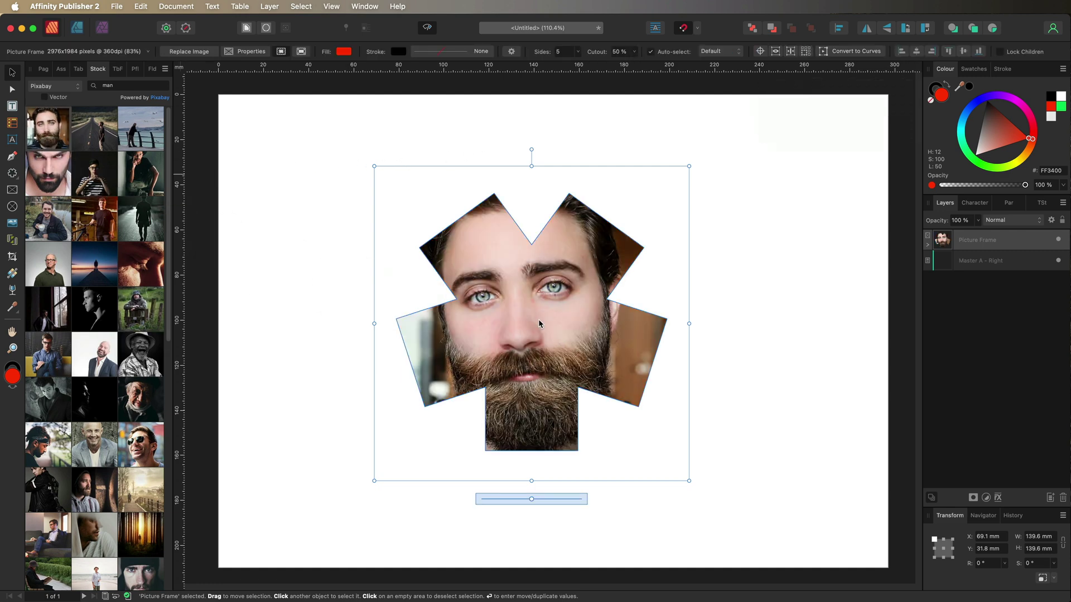
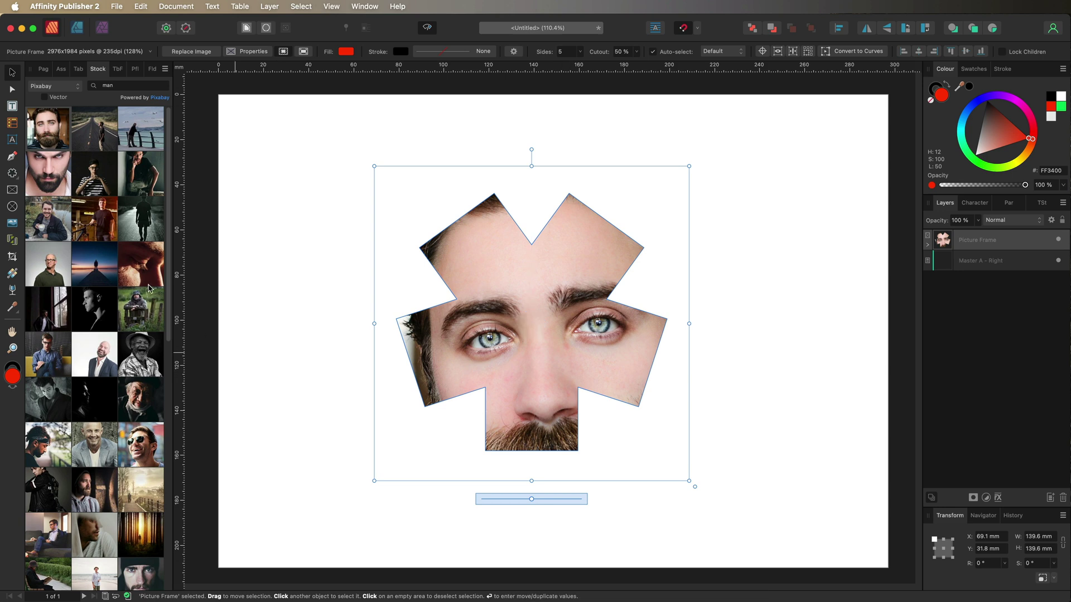
pyautogui.moveTo(58, 221); pyautogui.dragTo(554, 308)
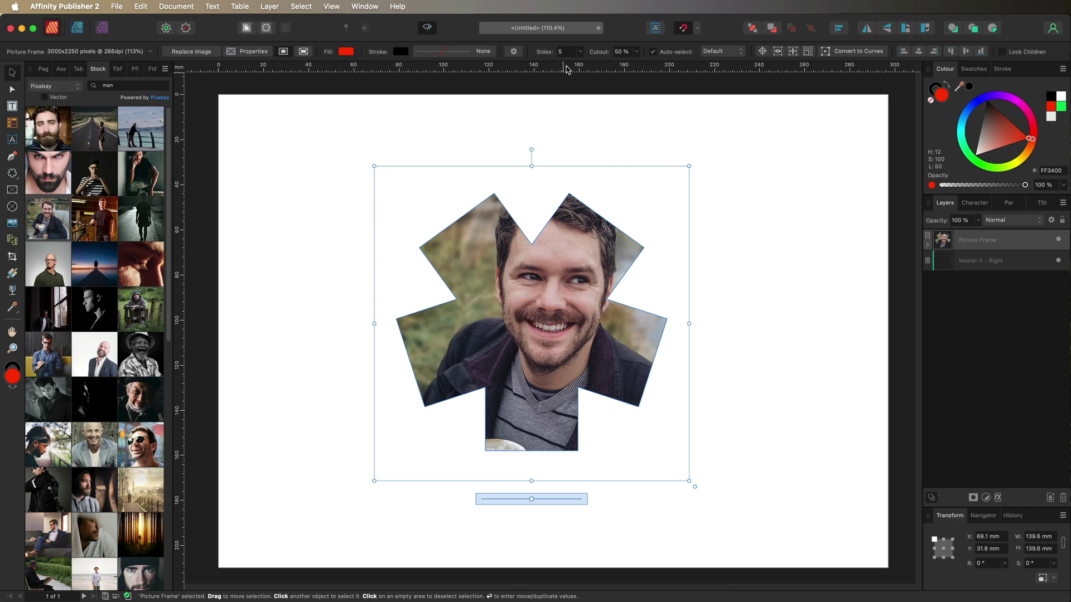
# Set the square star frame to 8 sides with a 32% cutout
pyautogui.click(580, 51)
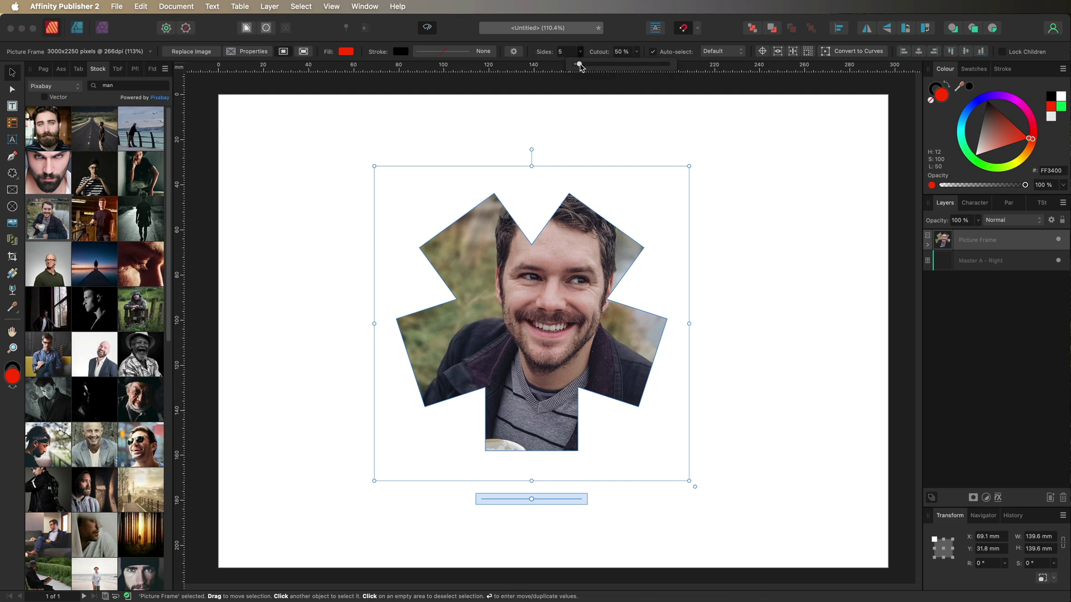
pyautogui.moveTo(580, 64); pyautogui.dragTo(586, 65)
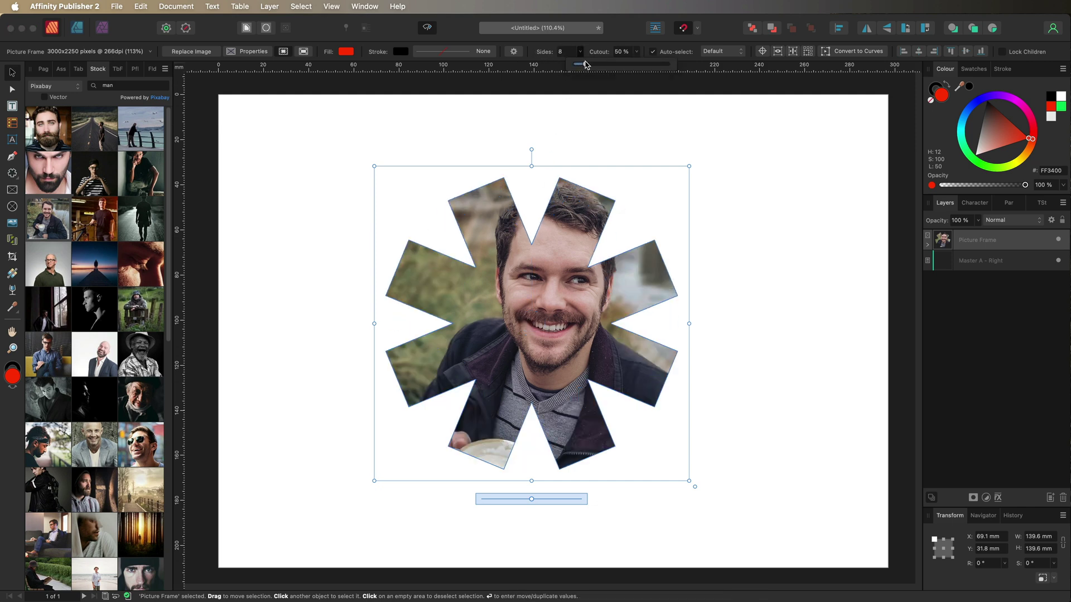
pyautogui.click(637, 51)
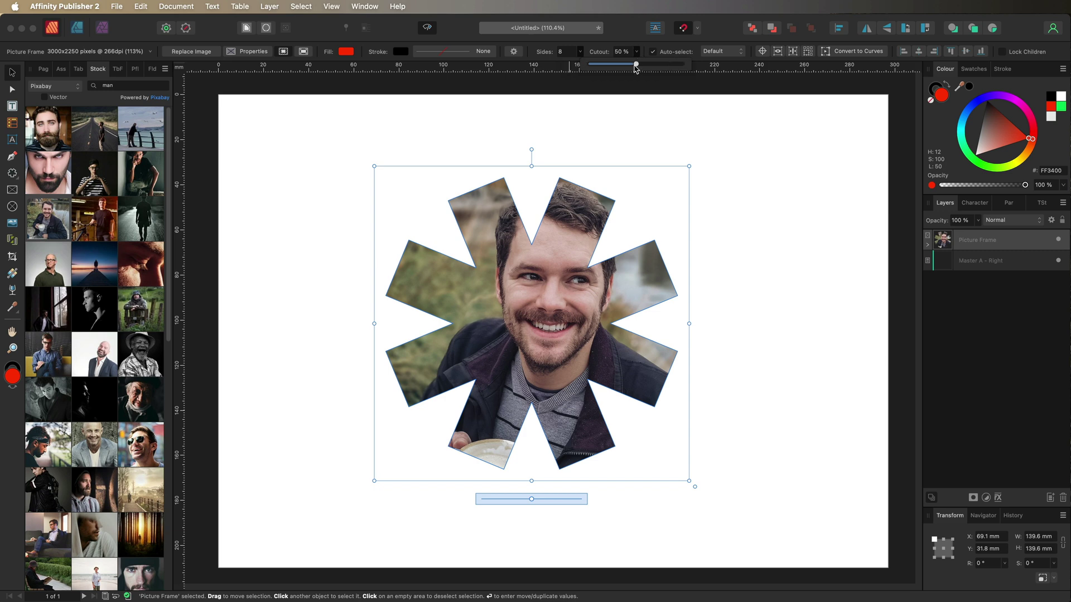
pyautogui.moveTo(637, 65); pyautogui.dragTo(620, 65)
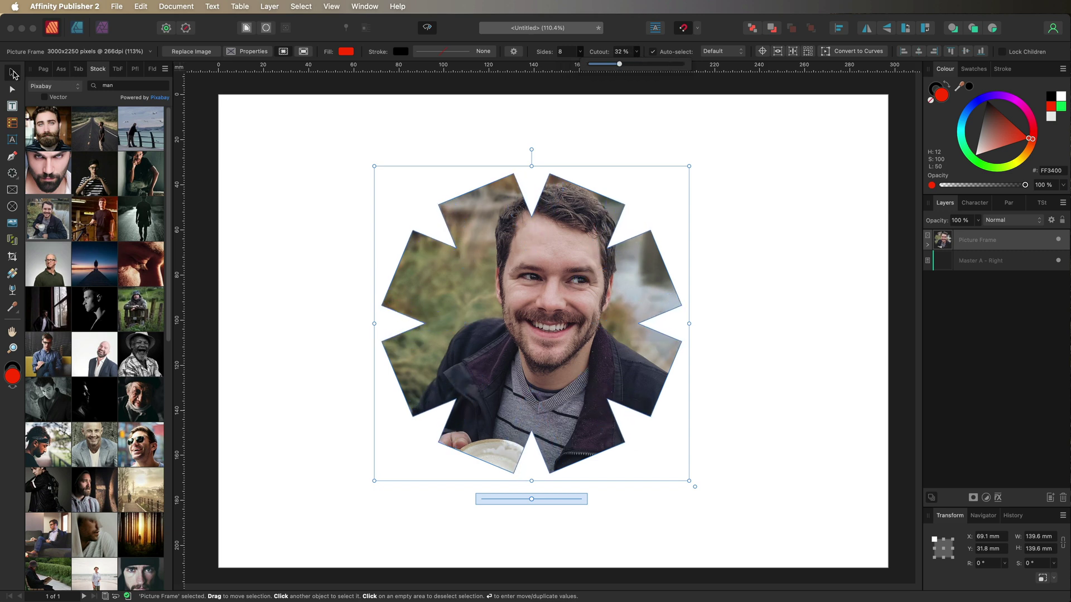
# Move the square star frame to about X 8.5 mm, Y 7.7 mm
pyautogui.click(12, 72)
pyautogui.click(752, 199)
pyautogui.moveTo(592, 249); pyautogui.dragTo(447, 192)
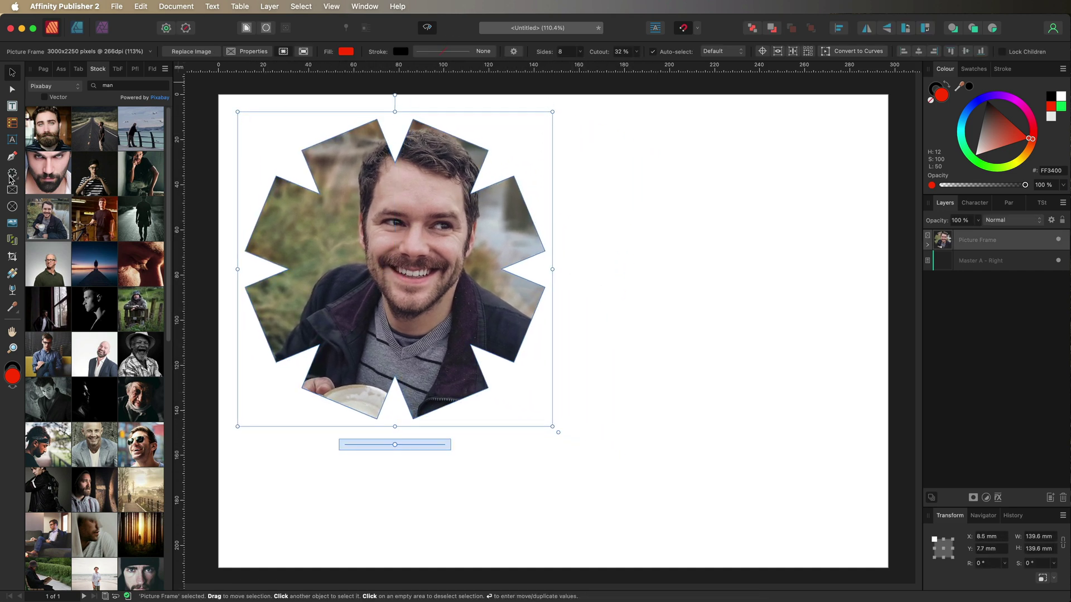
# Draw a cog about 106 mm wide to the right of the photo frame, with 8% notch size and -79% curvature
pyautogui.click(13, 175)
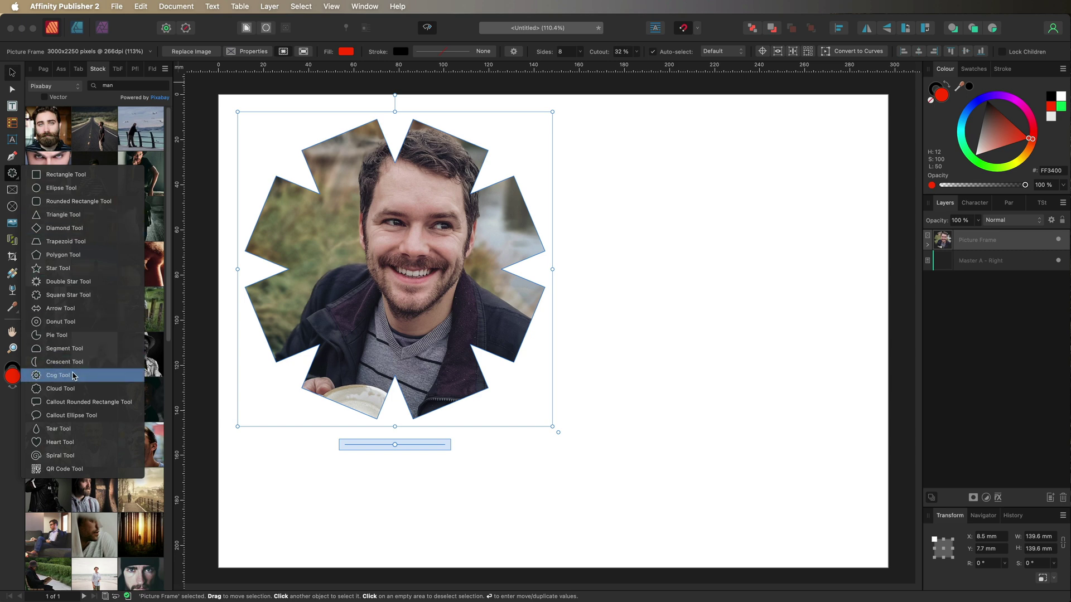
pyautogui.click(105, 375)
pyautogui.moveTo(628, 154); pyautogui.dragTo(866, 392)
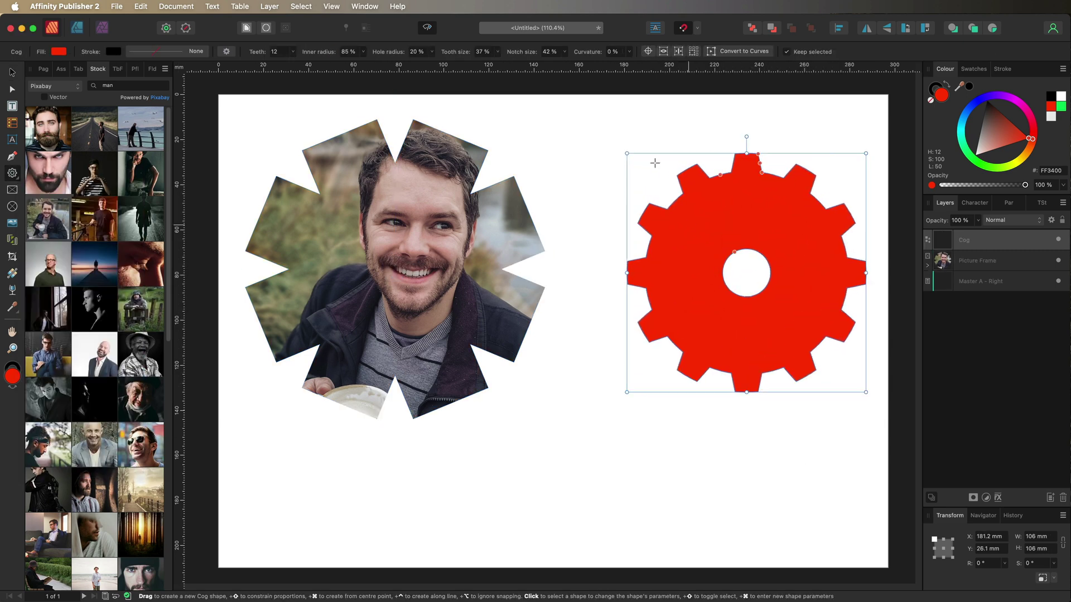
pyautogui.click(565, 52)
pyautogui.moveTo(565, 66); pyautogui.dragTo(534, 65)
pyautogui.click(629, 52)
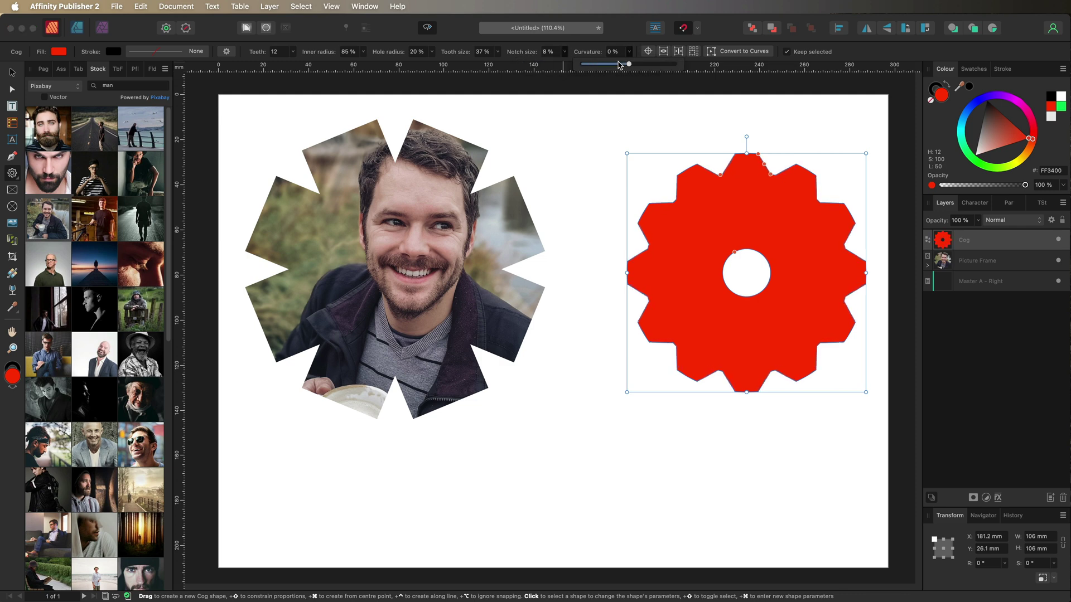
pyautogui.moveTo(617, 65); pyautogui.dragTo(592, 62)
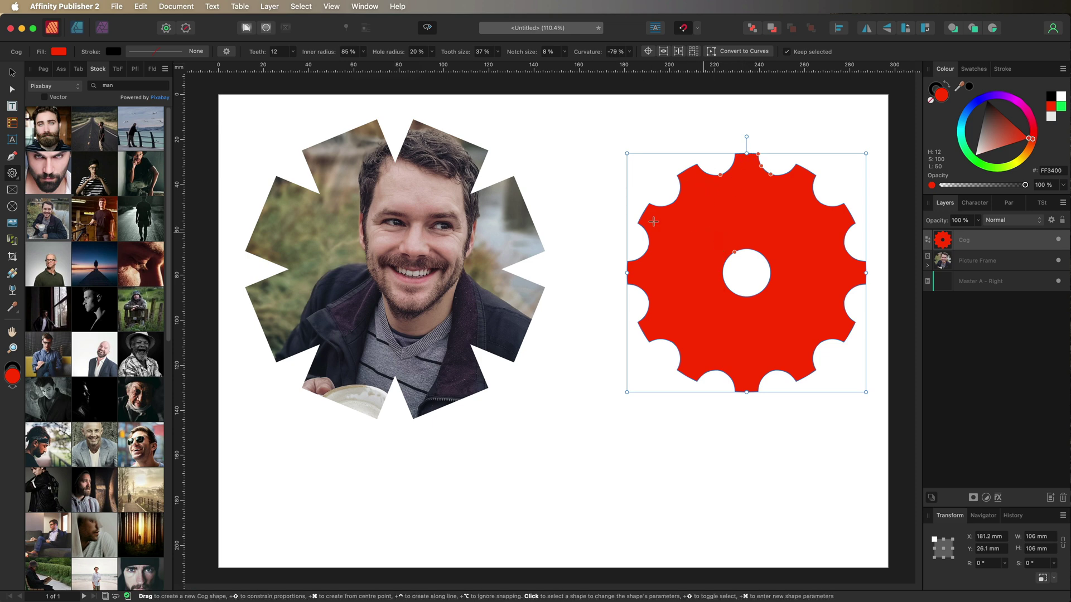
# Convert the cog to a picture frame and fit the dark stock photo of the man in profile inside it at 50% scale
pyautogui.click(269, 7)
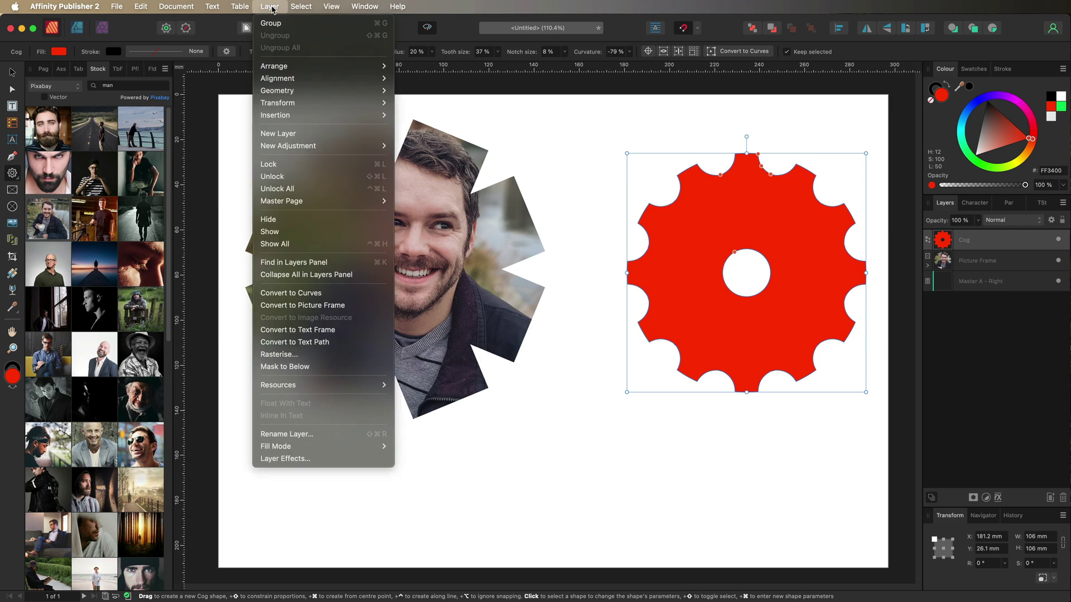
pyautogui.click(297, 305)
pyautogui.moveTo(83, 311); pyautogui.dragTo(685, 244)
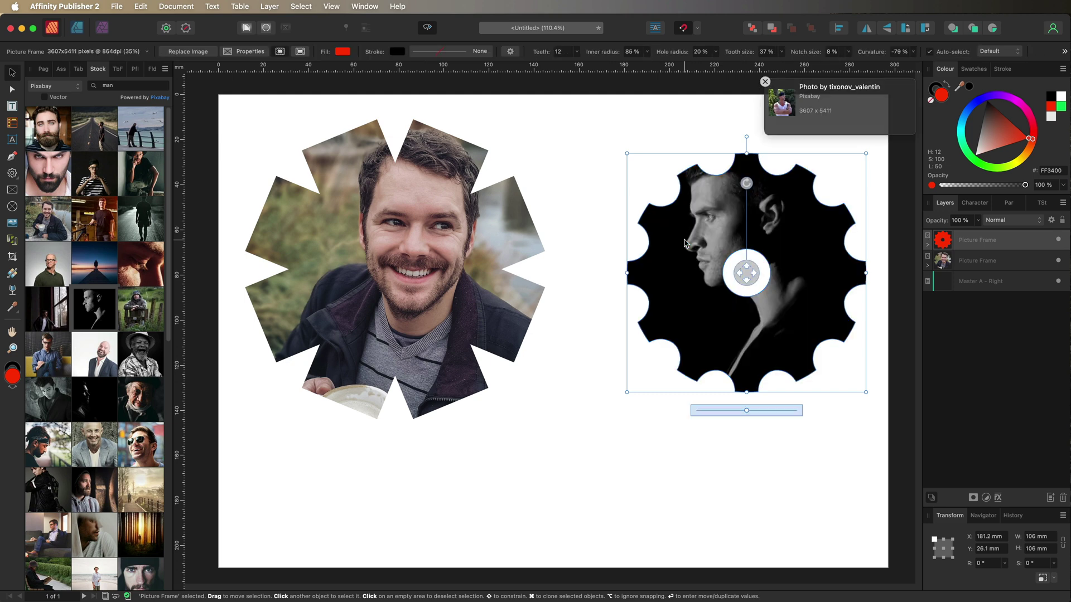
pyautogui.moveTo(745, 413); pyautogui.dragTo(771, 411)
pyautogui.moveTo(743, 332)
pyautogui.mouseDown()
pyautogui.moveTo(734, 314)
pyautogui.moveTo(729, 336)
pyautogui.mouseUp()
# Set the cog frame to 20 teeth with a 9% hole radius
pyautogui.click(577, 52)
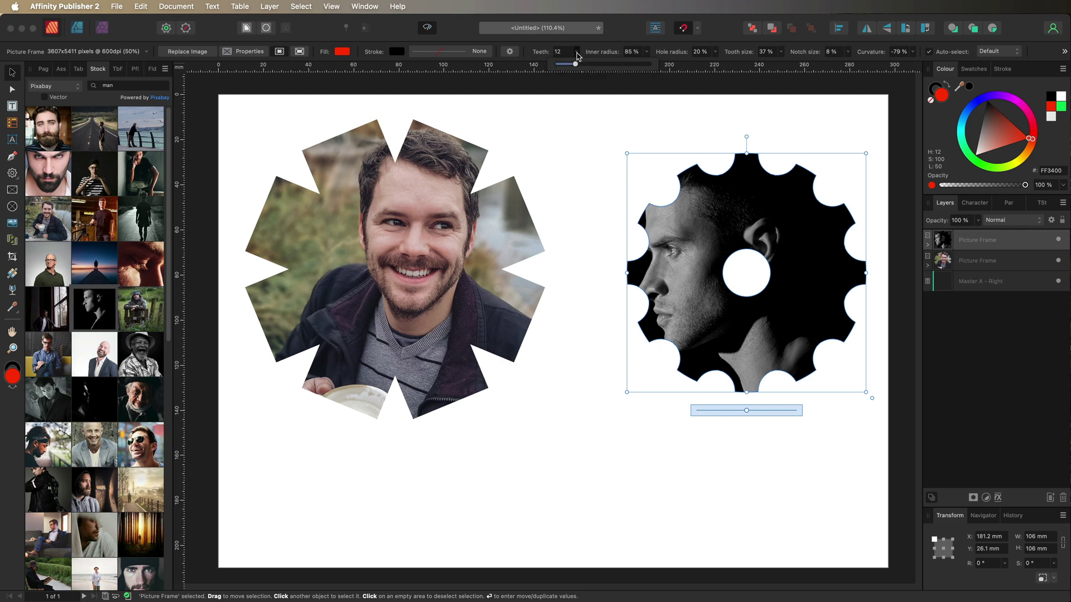
pyautogui.moveTo(576, 66); pyautogui.dragTo(592, 67)
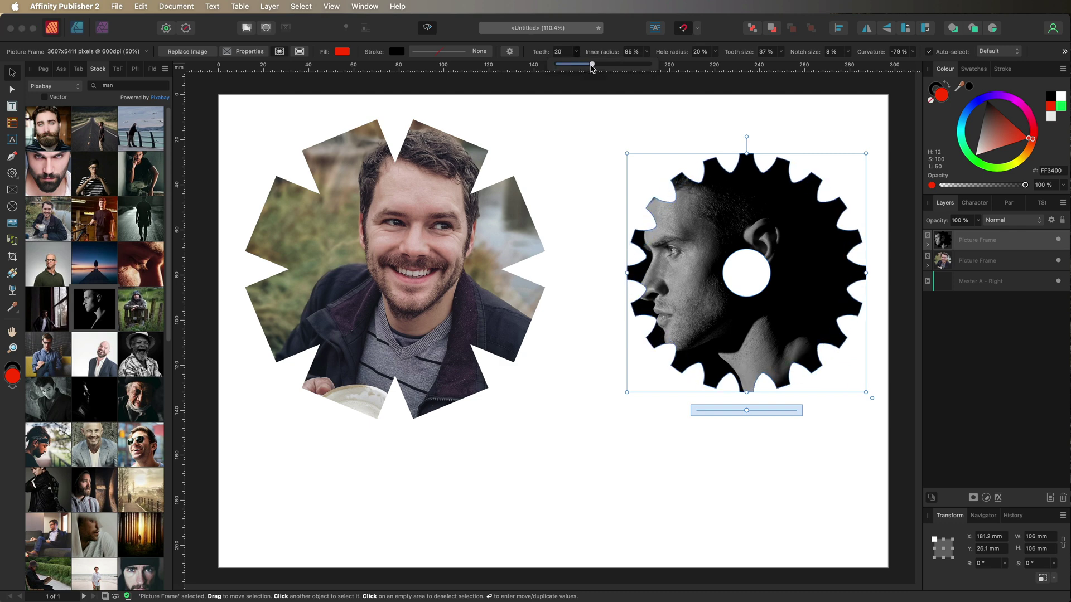
pyautogui.click(716, 52)
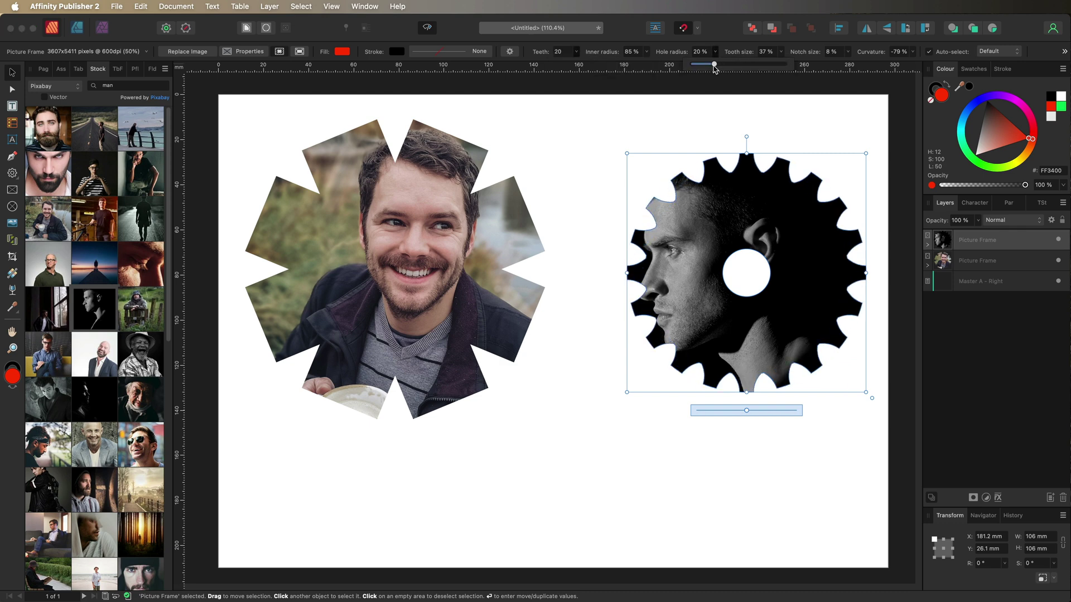
pyautogui.moveTo(712, 65)
pyautogui.mouseDown()
pyautogui.moveTo(750, 65)
pyautogui.moveTo(703, 66)
pyautogui.mouseUp()
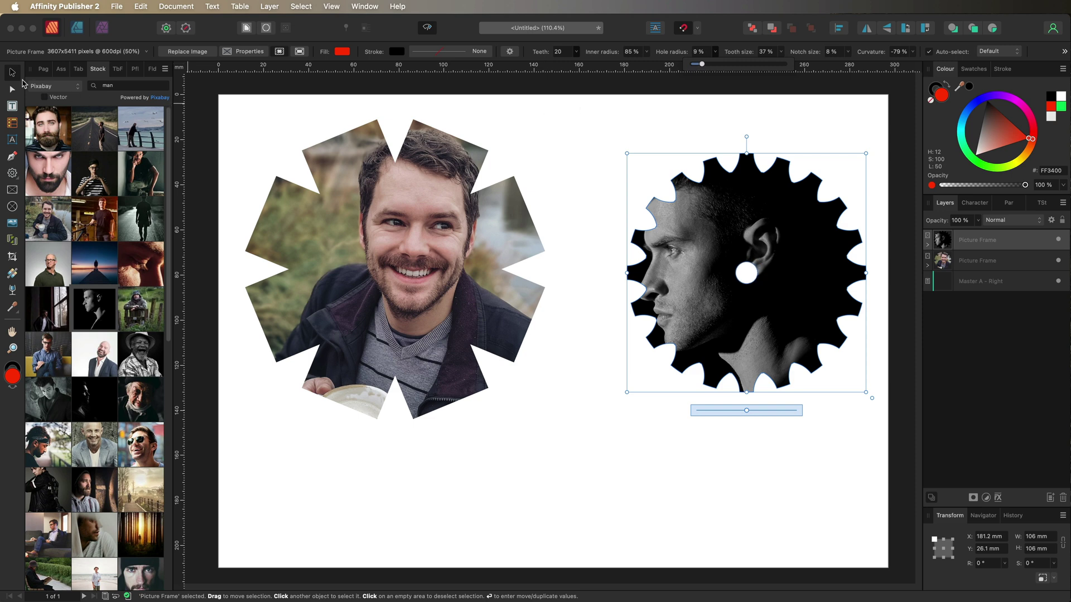
# Delete the square star and cog picture frames from the page
pyautogui.click(12, 73)
pyautogui.moveTo(209, 88); pyautogui.dragTo(892, 524)
pyautogui.press('Delete')
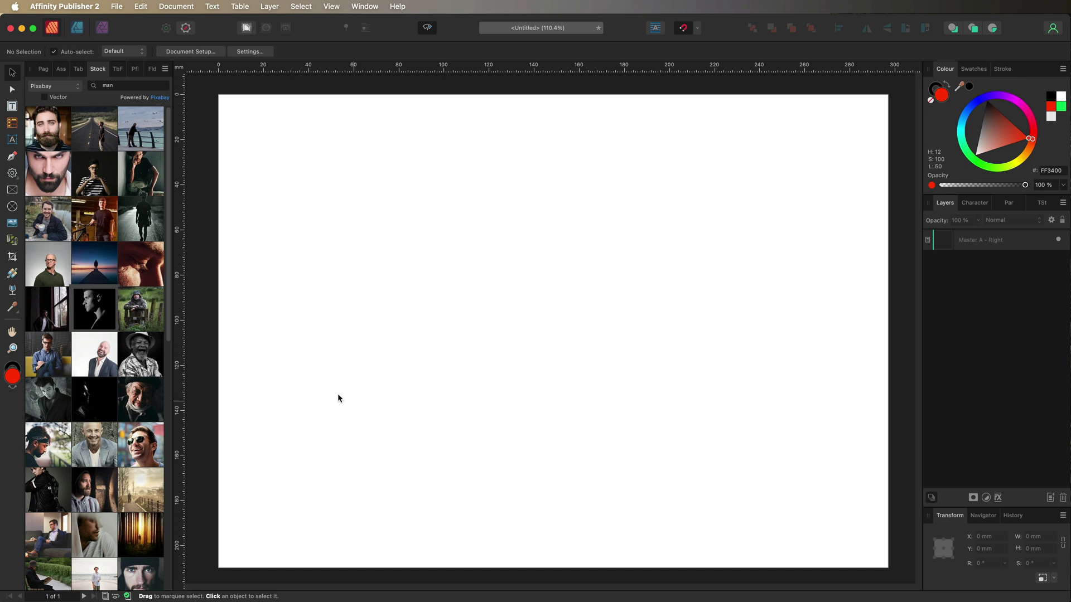
# Draw a closed ten-point outline about 147 × 97 mm in the middle of the page with the Pen tool and convert it to a picture frame
pyautogui.click(12, 156)
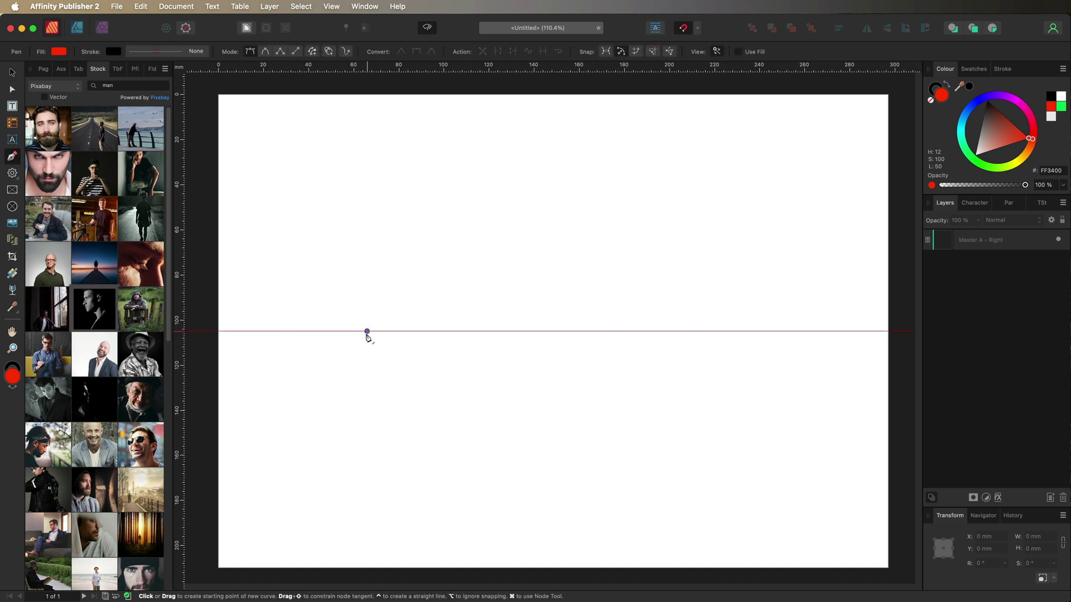
pyautogui.click(367, 331)
pyautogui.click(346, 233)
pyautogui.click(489, 290)
pyautogui.click(494, 217)
pyautogui.scroll(2, 494, 223)
pyautogui.click(593, 258)
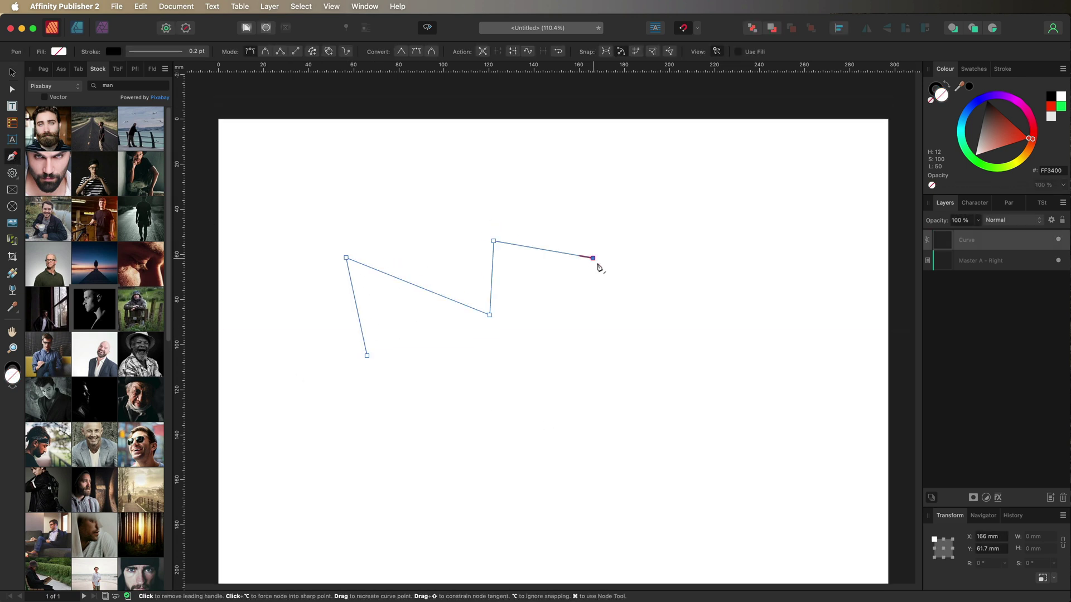
pyautogui.click(667, 313)
pyautogui.click(677, 404)
pyautogui.click(622, 459)
pyautogui.click(560, 349)
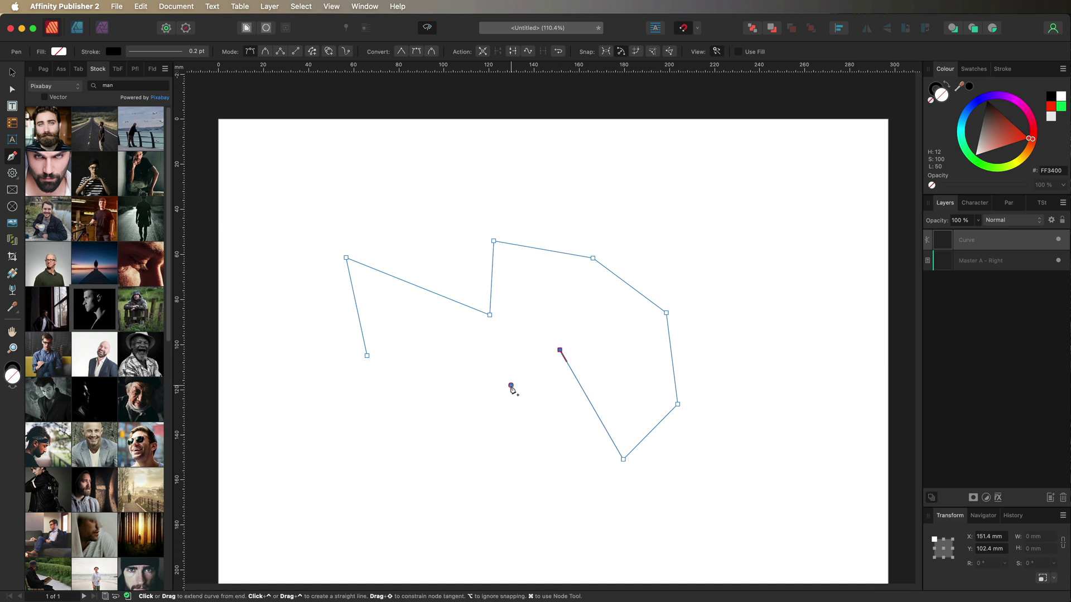
pyautogui.click(510, 385)
pyautogui.click(368, 356)
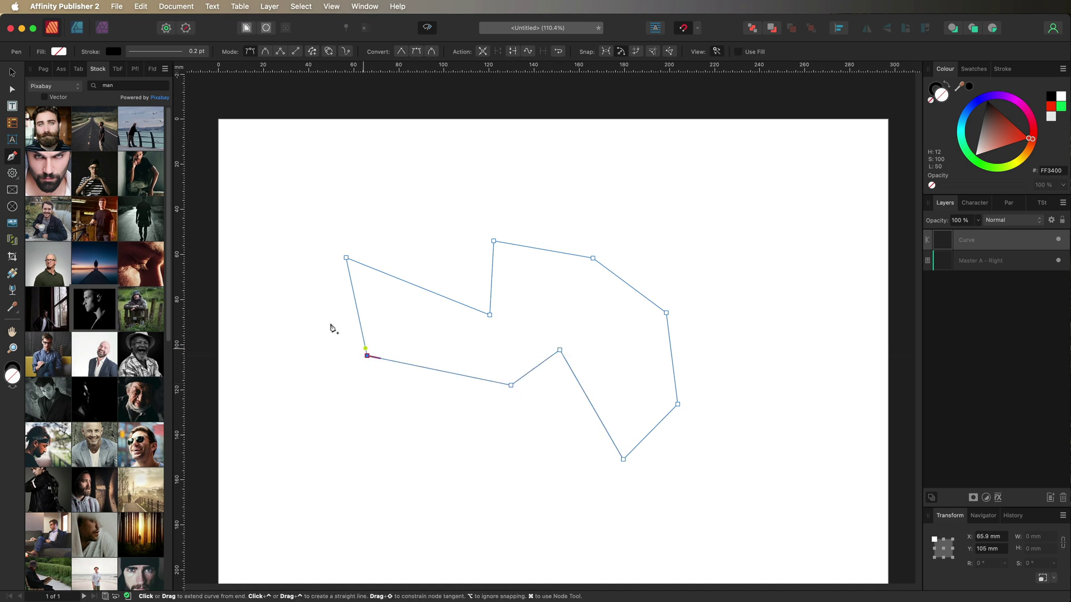
pyautogui.click(268, 6)
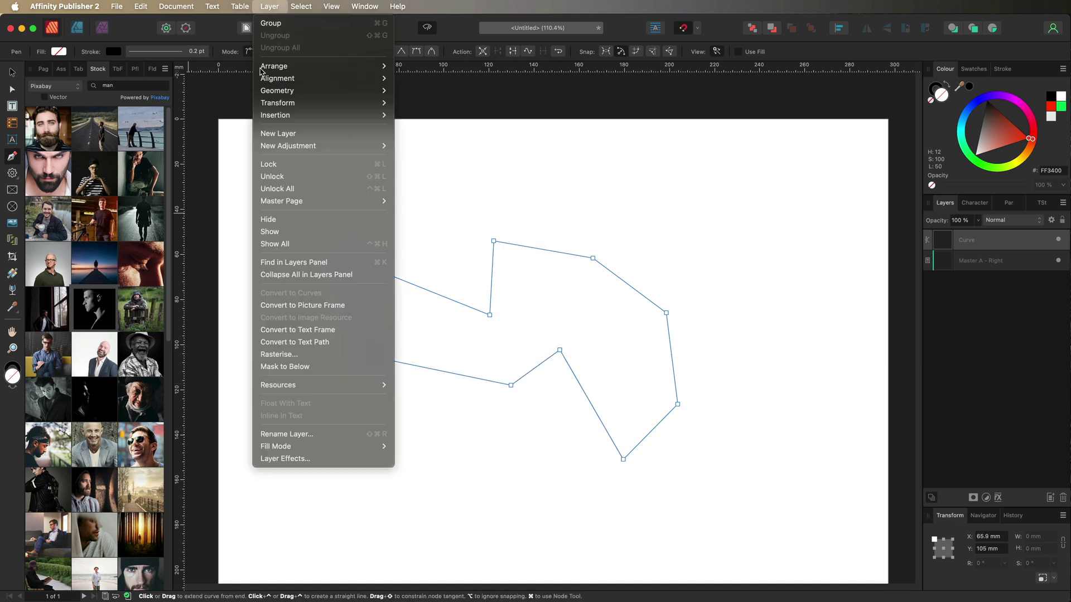
pyautogui.click(300, 305)
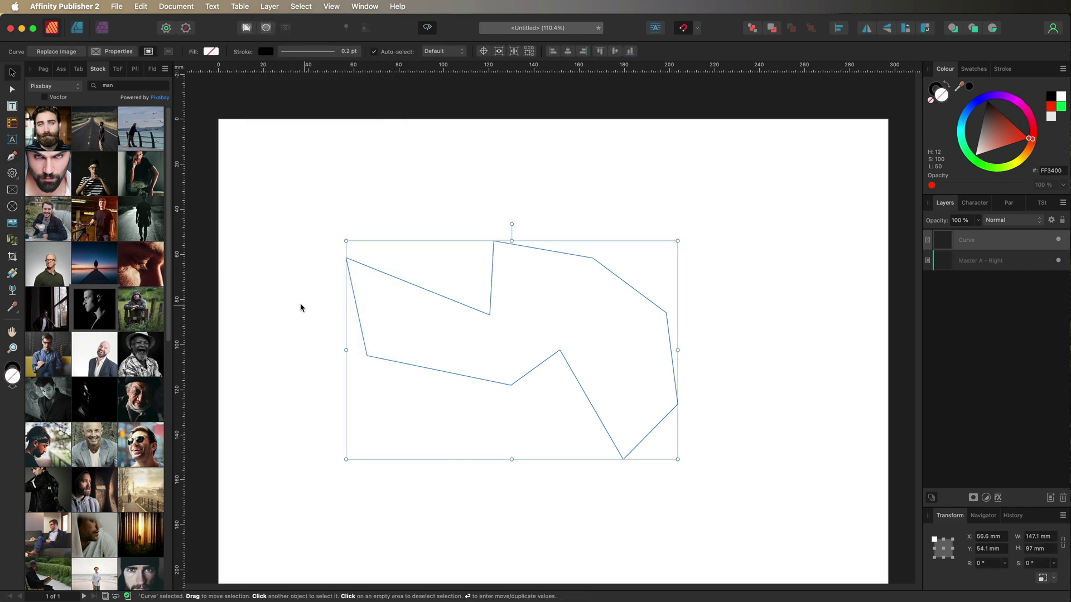
# Try the dark stock photo of the man with bowed head in the frame and replace it with the laughing man in sunglasses
pyautogui.moveTo(141, 172); pyautogui.dragTo(455, 332)
pyautogui.moveTo(511, 472); pyautogui.dragTo(536, 478)
pyautogui.moveTo(511, 351); pyautogui.dragTo(547, 380)
pyautogui.moveTo(120, 449); pyautogui.dragTo(493, 356)
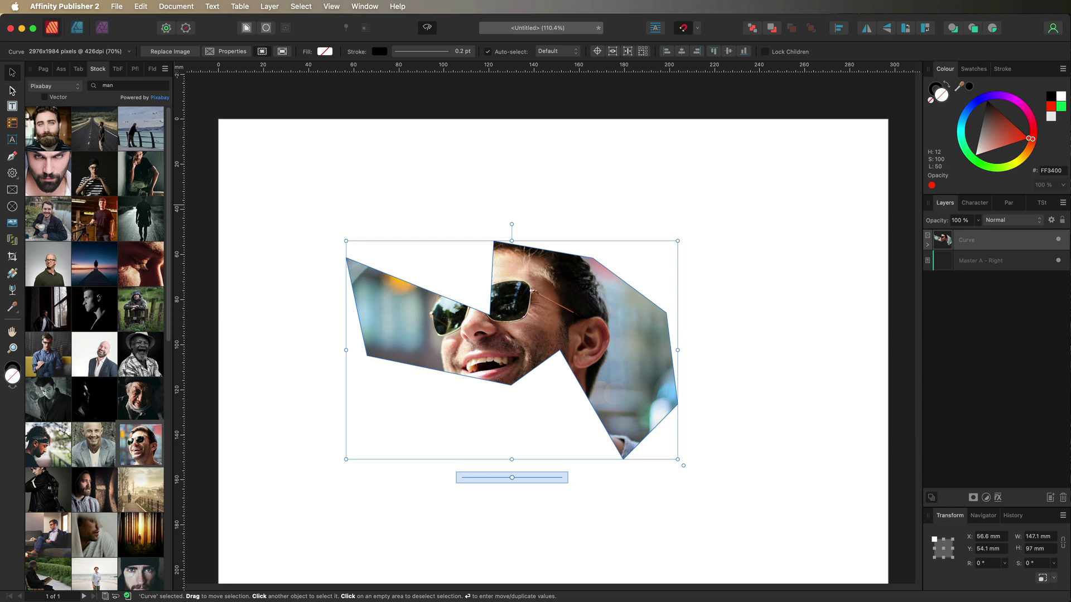
# Reshape the frame by moving four nodes, placing the notch at about X 97, Y 66.5 mm and the peak at about X 142, Y 33.5 mm
pyautogui.click(12, 89)
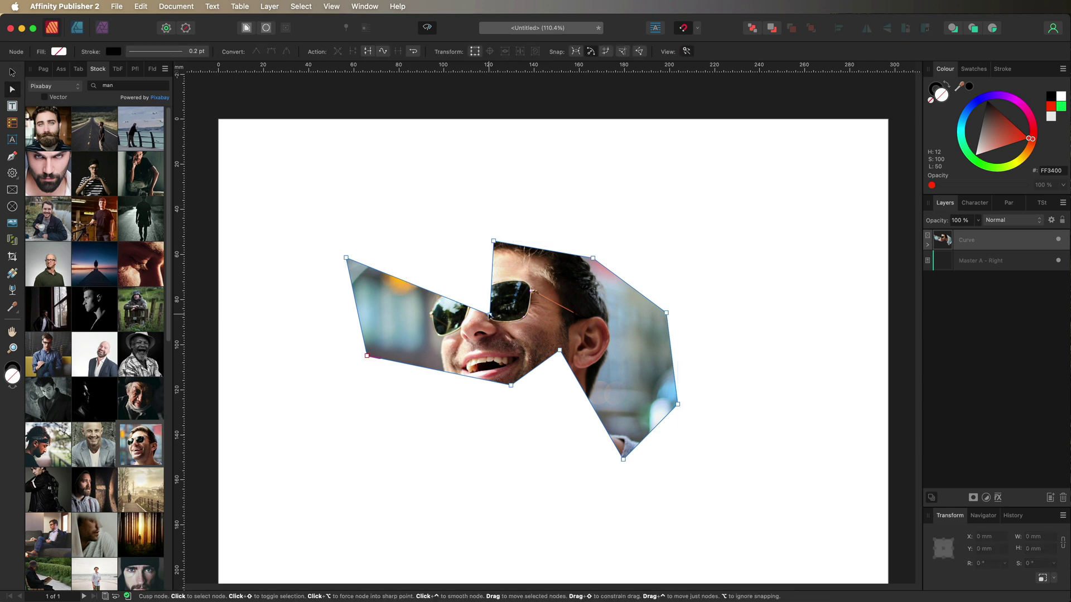
pyautogui.moveTo(489, 316); pyautogui.dragTo(437, 269)
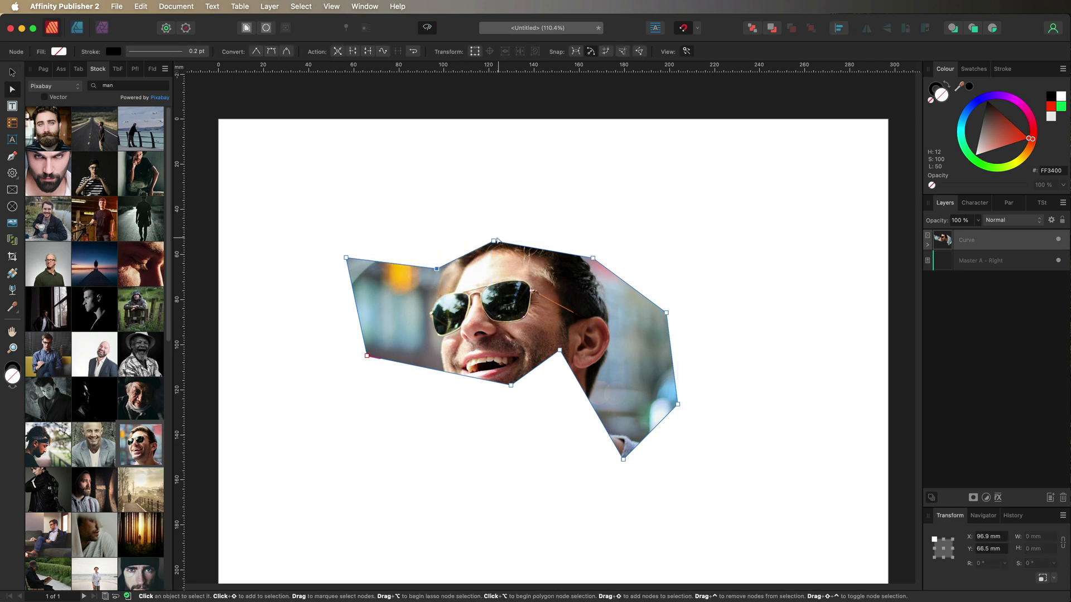
pyautogui.moveTo(497, 240); pyautogui.dragTo(542, 193)
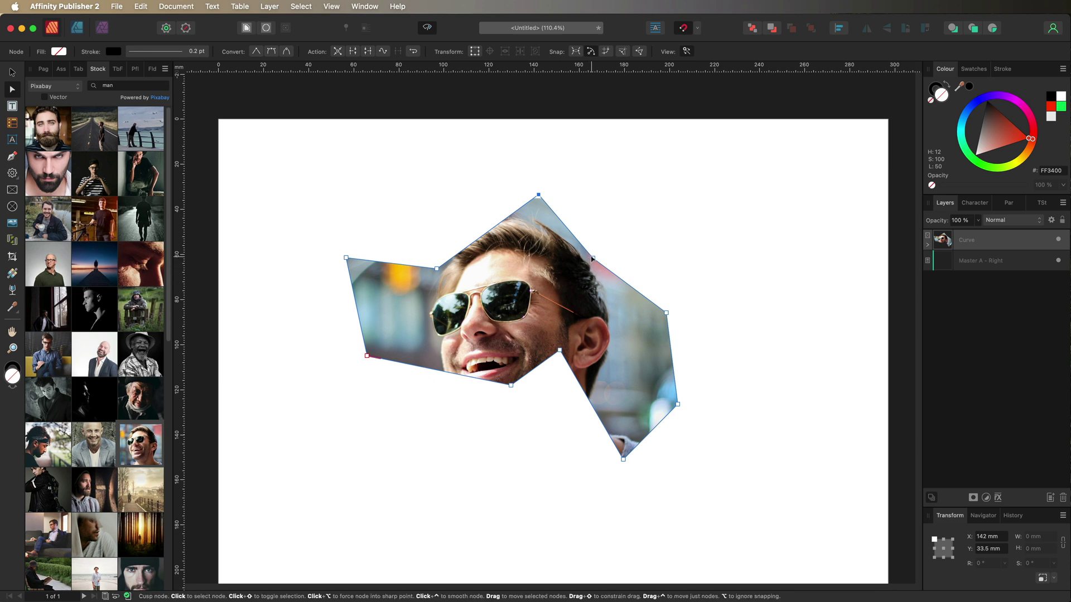
pyautogui.moveTo(592, 259); pyautogui.dragTo(565, 291)
pyautogui.moveTo(510, 385); pyautogui.dragTo(470, 396)
pyautogui.click(464, 329)
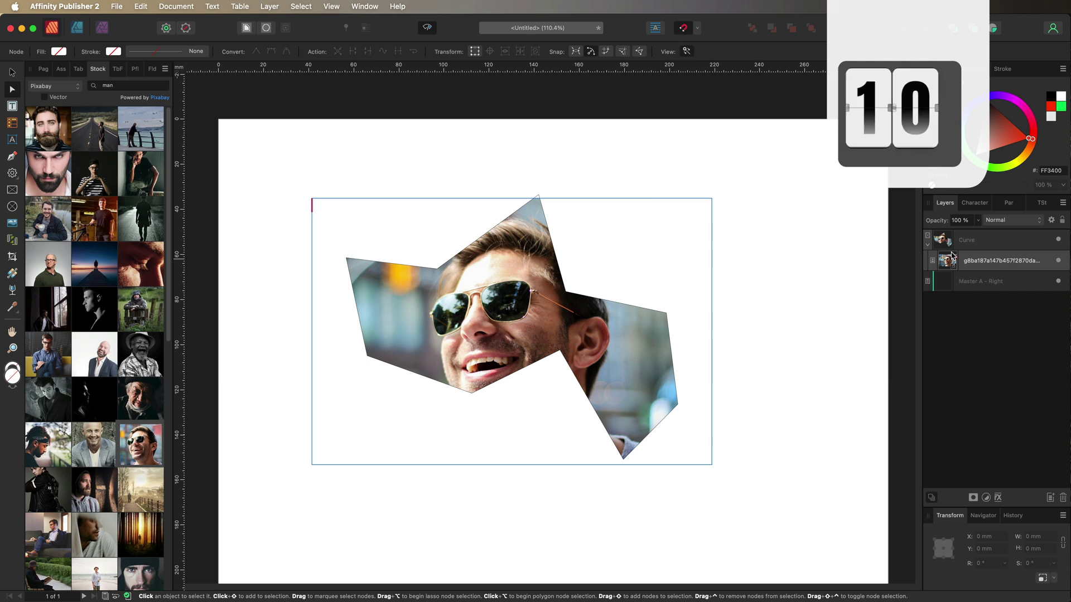
pyautogui.click(496, 307)
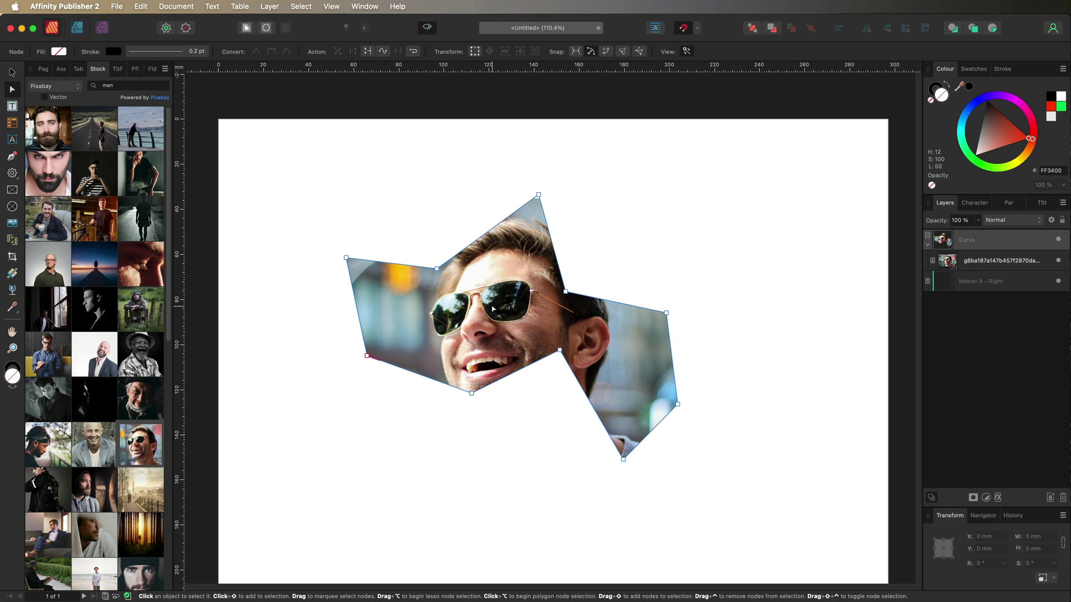
# Enlarge the sunglasses photo inside the frame to 100% scale and adjust its position within the outline
pyautogui.click(14, 71)
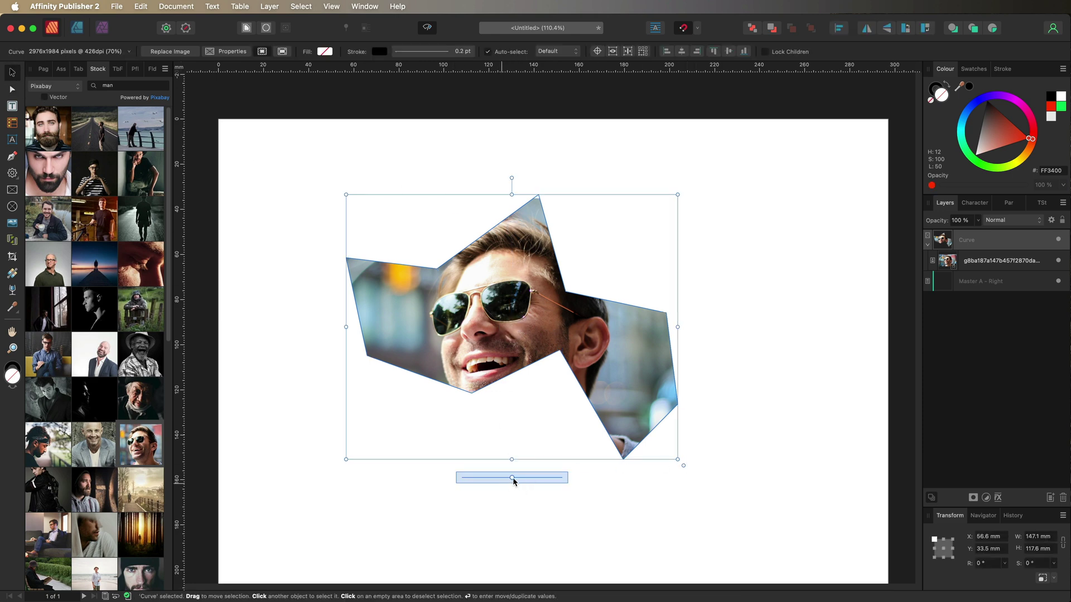
pyautogui.moveTo(512, 477); pyautogui.dragTo(520, 478)
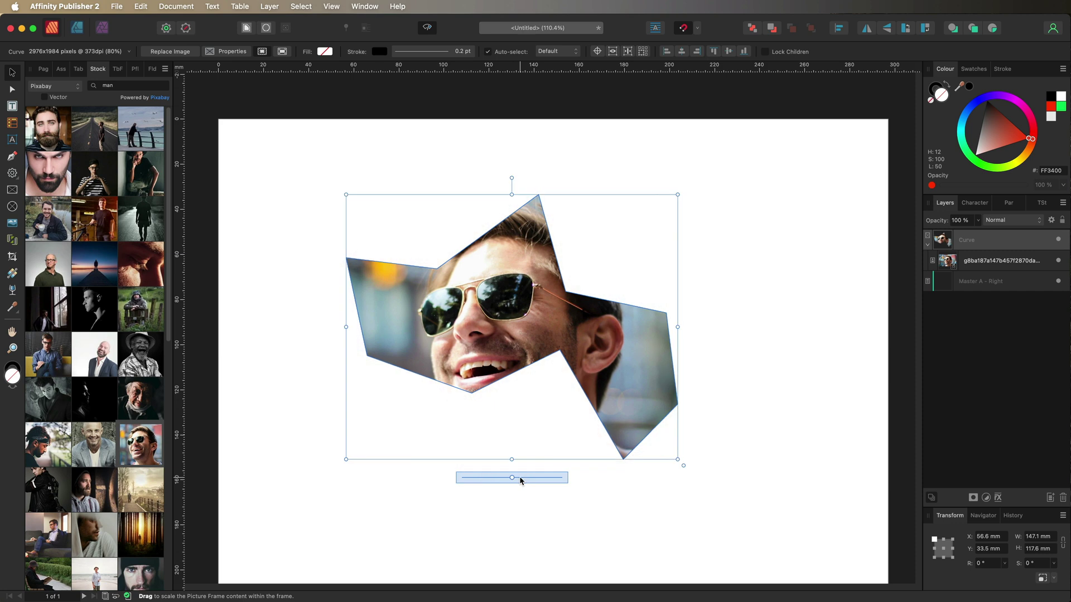
pyautogui.moveTo(520, 478); pyautogui.dragTo(528, 479)
pyautogui.moveTo(514, 383)
pyautogui.mouseDown()
pyautogui.moveTo(503, 357)
pyautogui.moveTo(507, 372)
pyautogui.mouseUp()
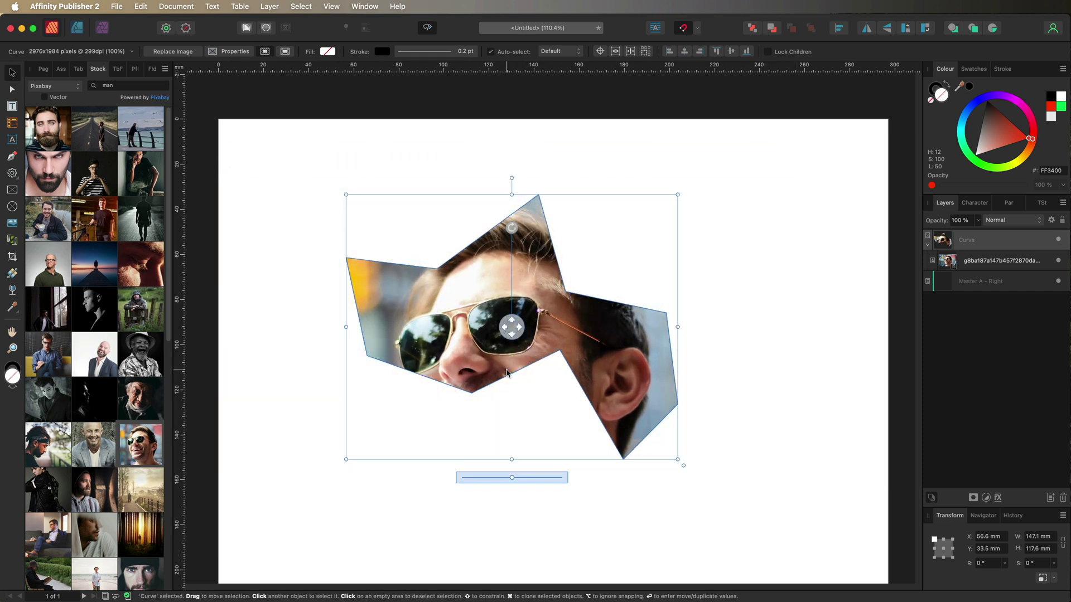